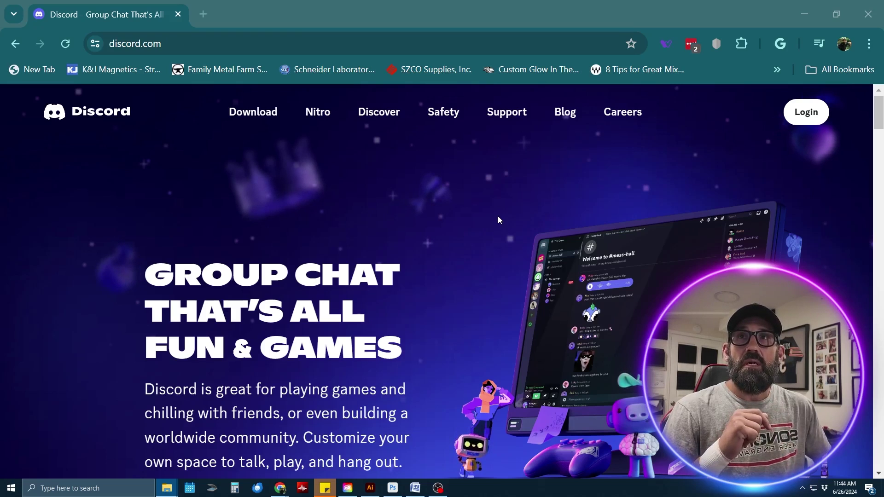
# Scroll up and down through the discord.com homepage
pyautogui.scroll(-3, 498, 217)
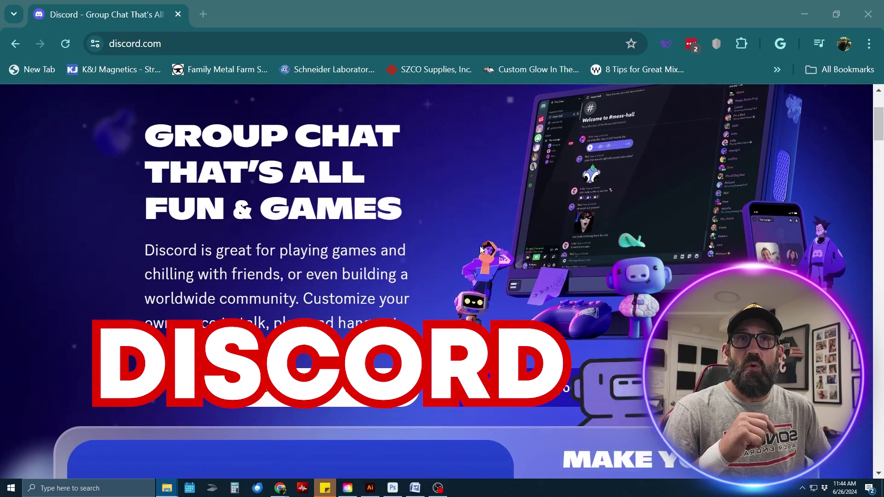
pyautogui.scroll(2, 480, 249)
pyautogui.scroll(1, 485, 244)
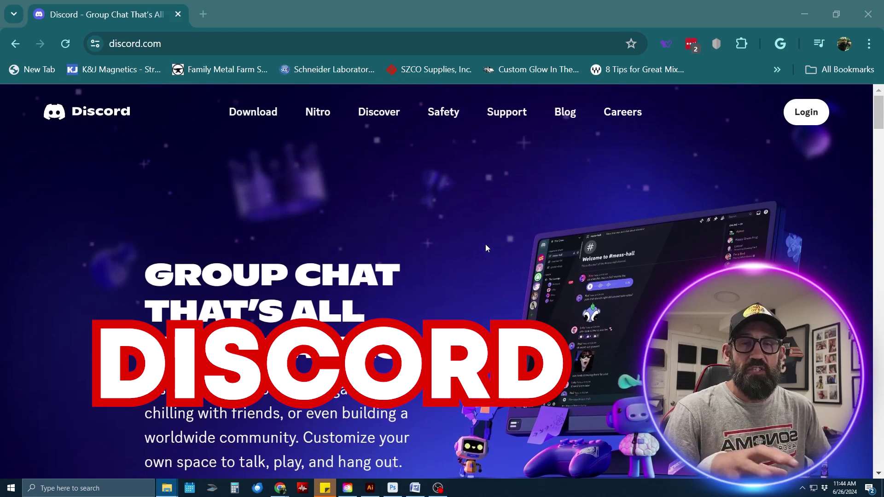
pyautogui.scroll(-2, 485, 248)
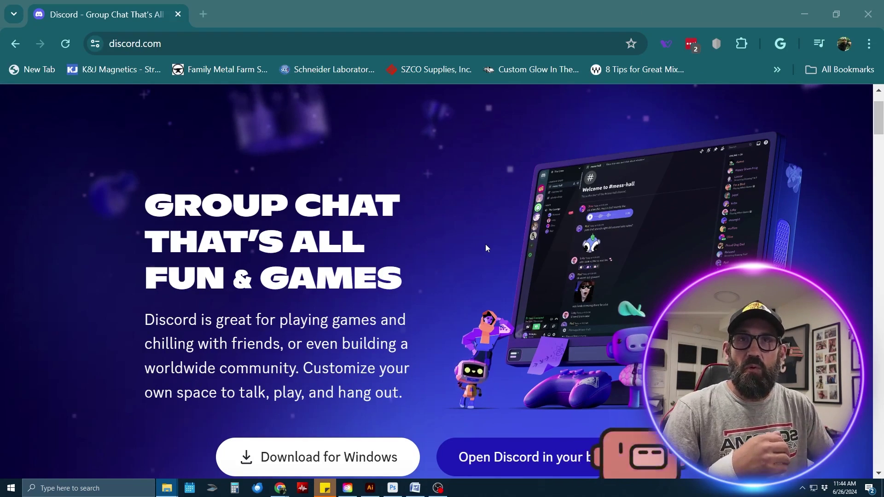
pyautogui.scroll(1, 466, 194)
pyautogui.scroll(-5, 366, 263)
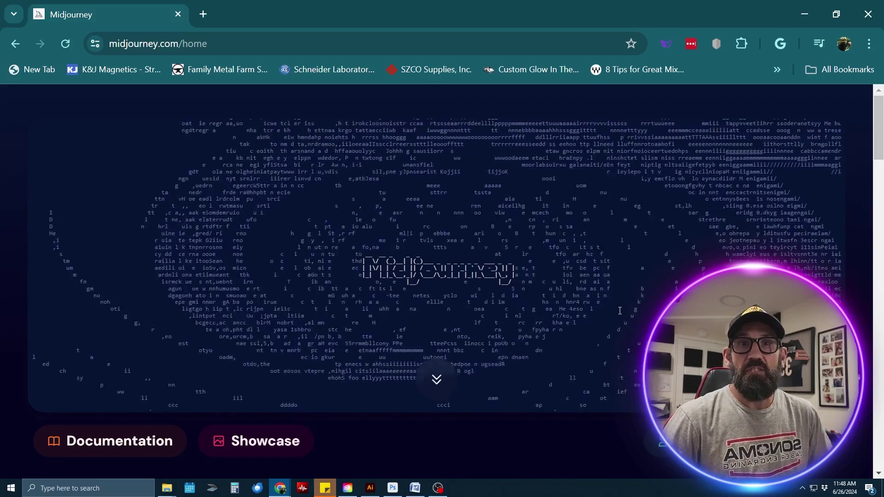
# Scroll the Midjourney page and dismiss its login dialog
pyautogui.scroll(-2, 616, 281)
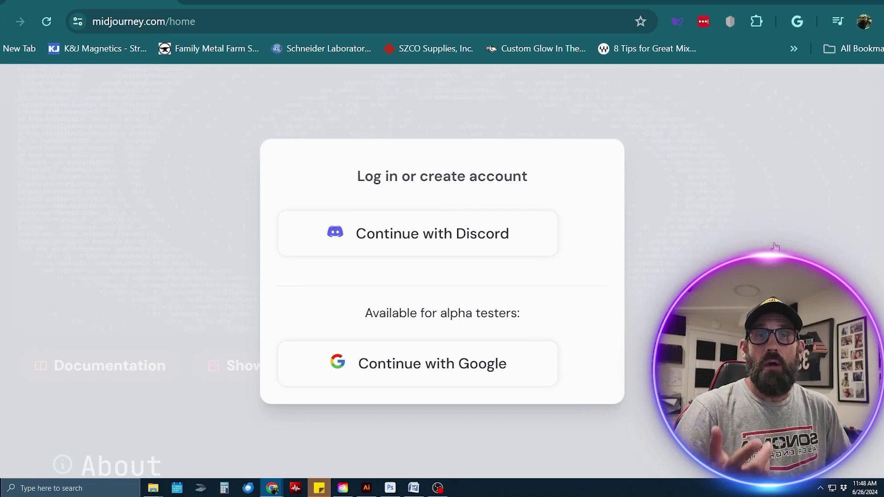
pyautogui.press('Escape')
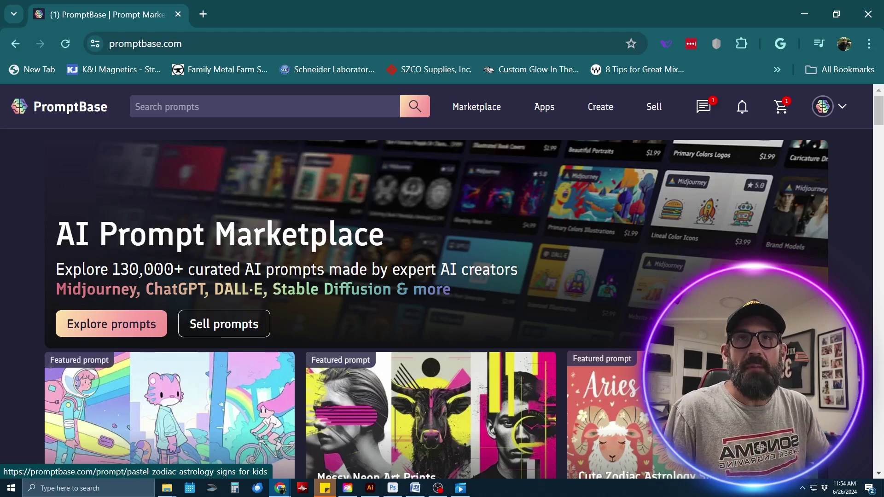
# Open the PromptBase marketplace and preview the Super Trippy Whimsical Illustrations prompt
pyautogui.click(479, 108)
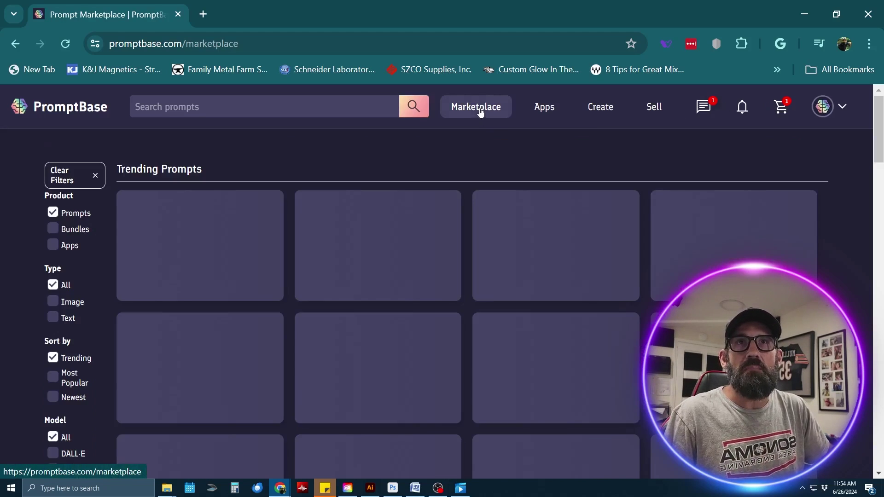
pyautogui.click(544, 233)
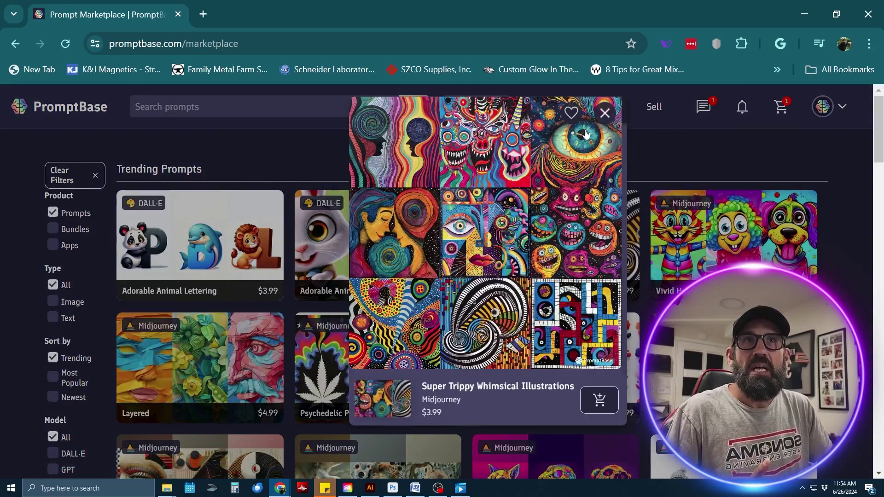
pyautogui.click(605, 113)
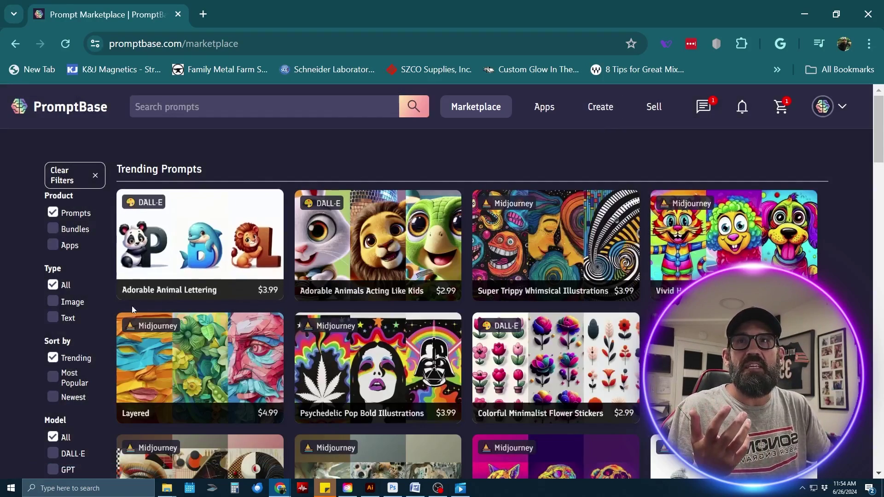
pyautogui.scroll(-5, 379, 159)
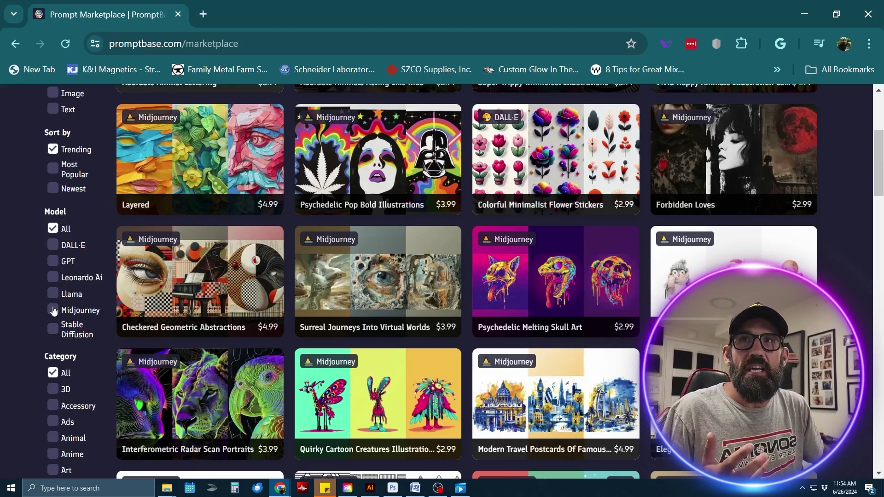
# Filter the marketplace to Midjourney prompts and browse the results
pyautogui.click(54, 312)
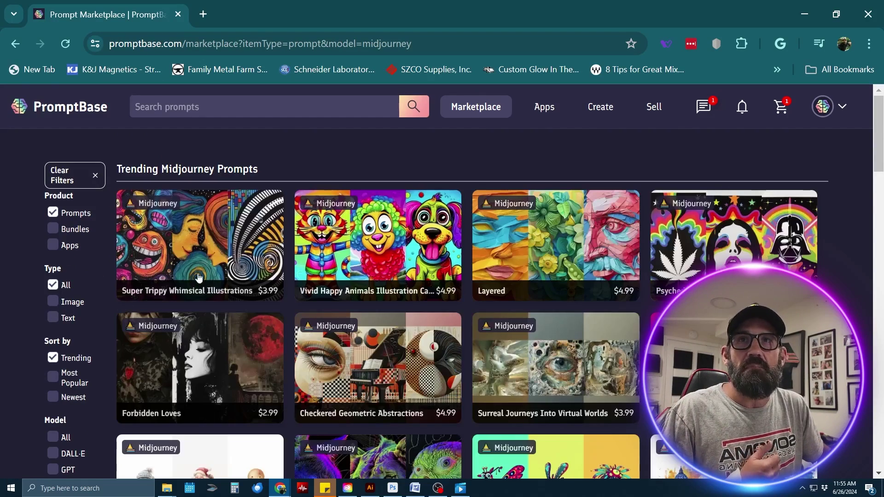
pyautogui.scroll(-2, 528, 238)
pyautogui.scroll(-5, 529, 238)
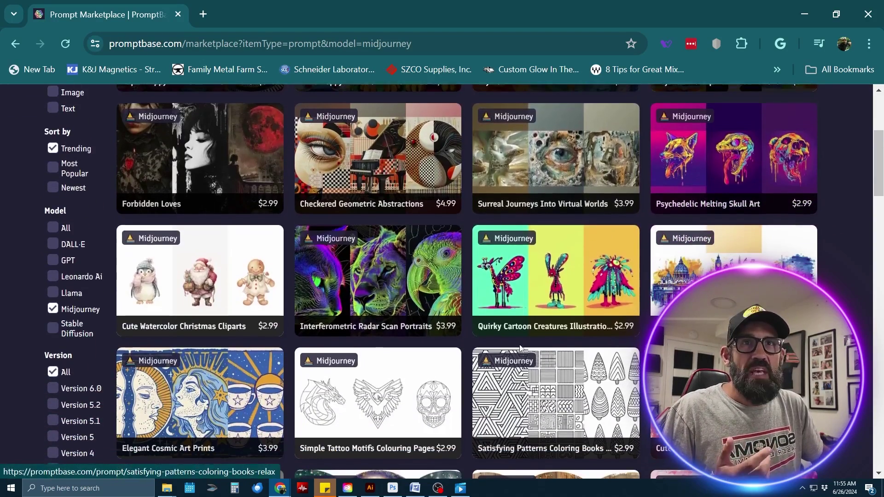
pyautogui.scroll(-2, 529, 299)
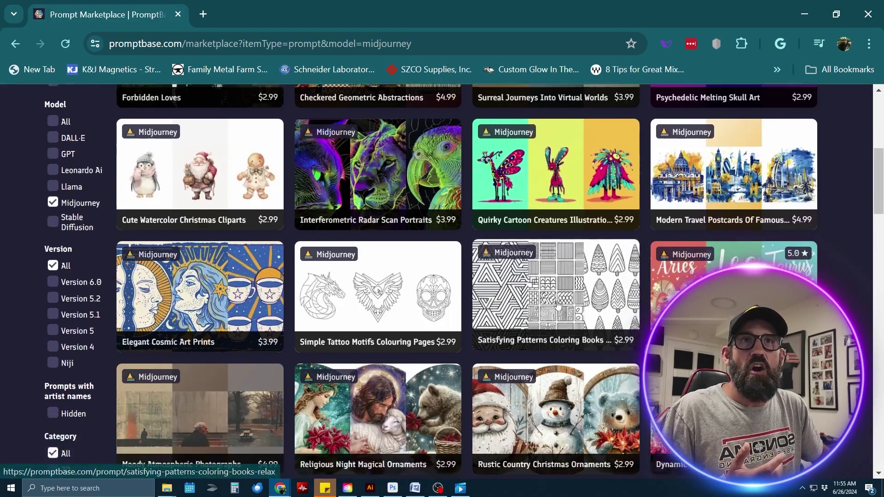
pyautogui.scroll(-2, 491, 379)
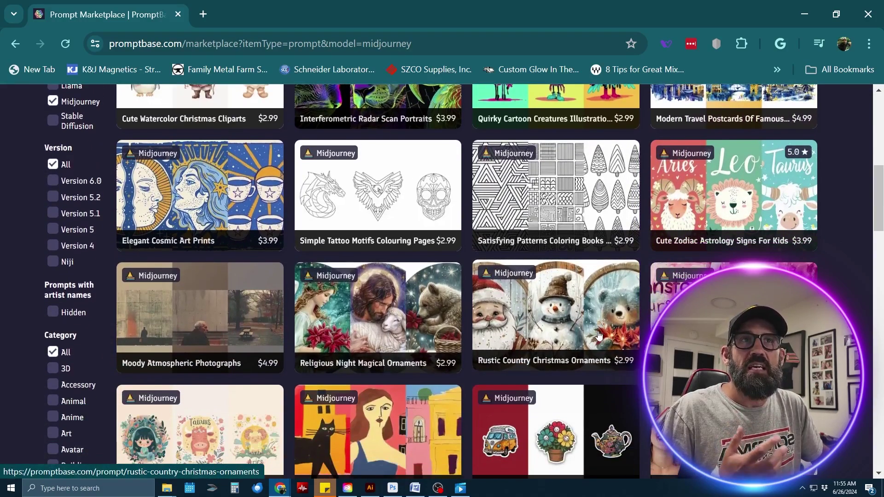
pyautogui.scroll(-3, 598, 335)
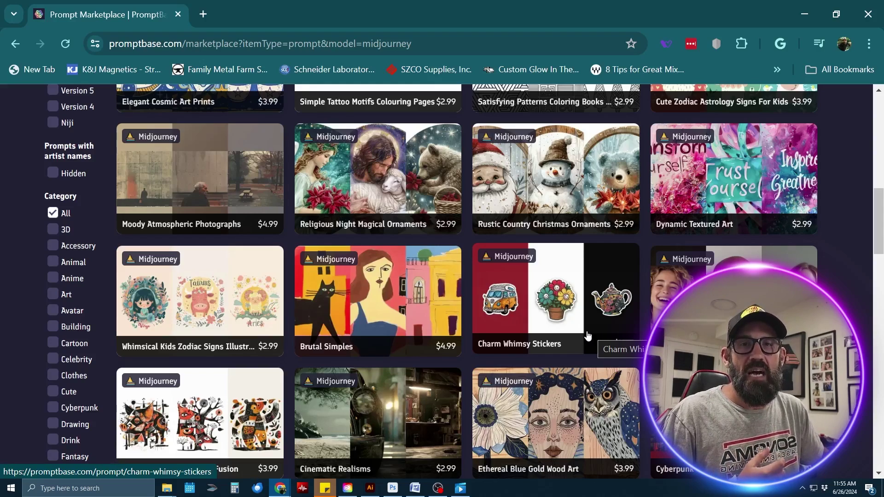
pyautogui.scroll(5, 588, 336)
pyautogui.scroll(-9, 588, 322)
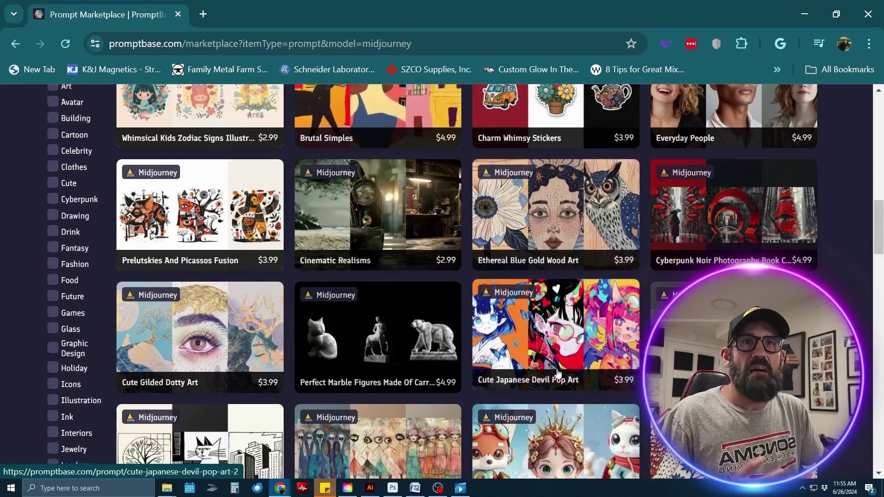
# Preview the Cute Japanese Devil Pop Art prompt, then check the account menu
pyautogui.click(559, 373)
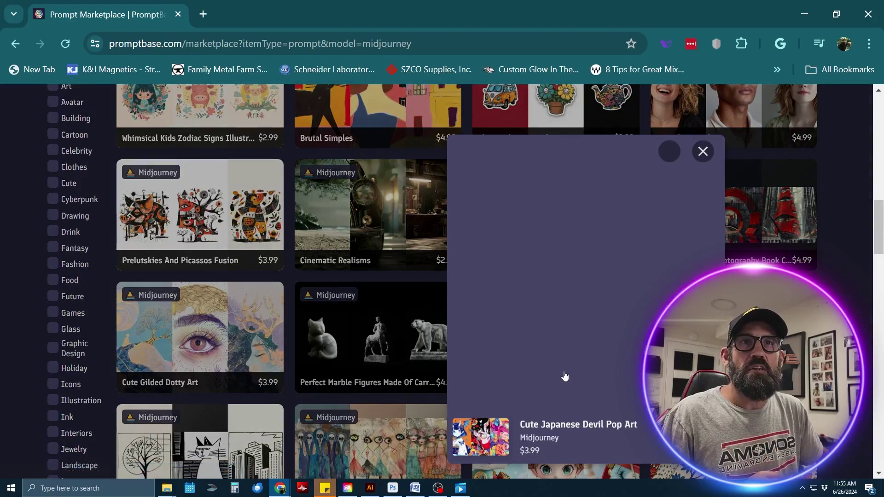
pyautogui.click(702, 150)
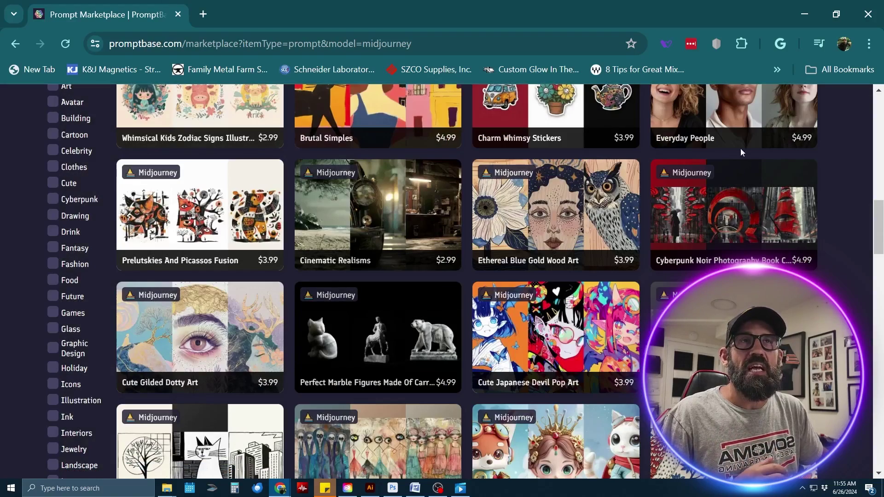
pyautogui.scroll(10, 841, 198)
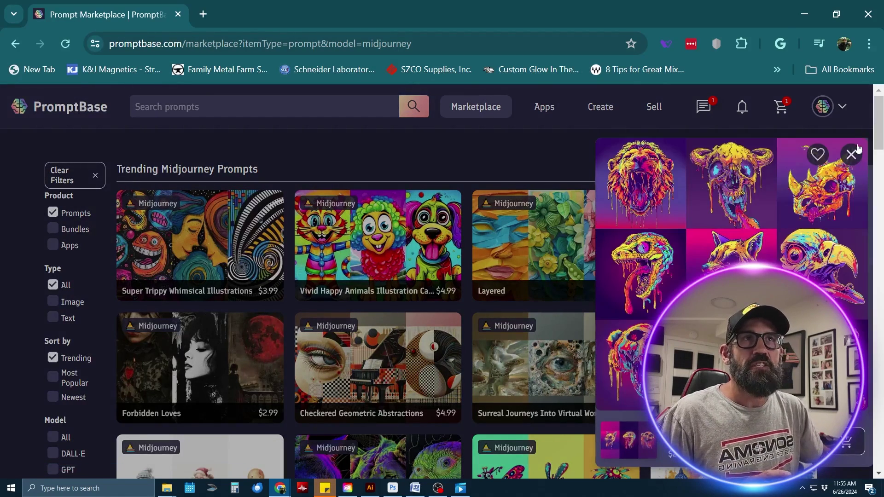
pyautogui.click(842, 108)
pyautogui.click(842, 110)
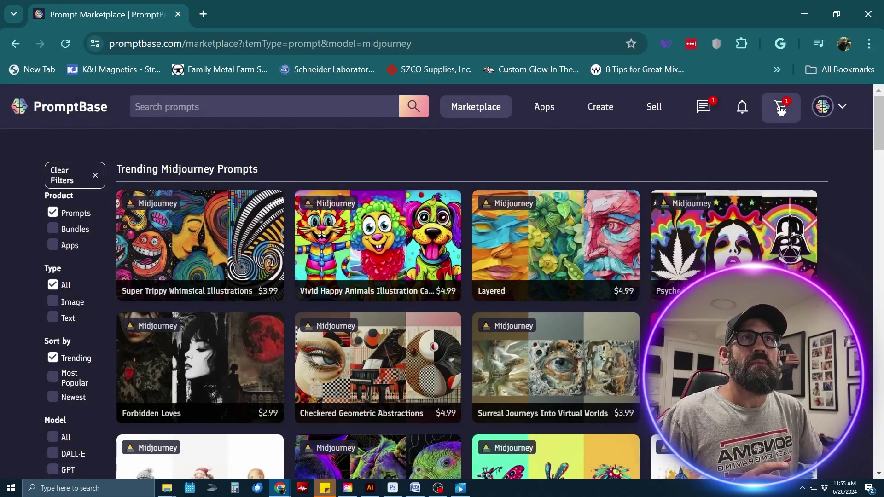
# Go to purchased prompts and look over the Art Deco Bas Reliefs purchase
pyautogui.click(824, 107)
pyautogui.click(782, 156)
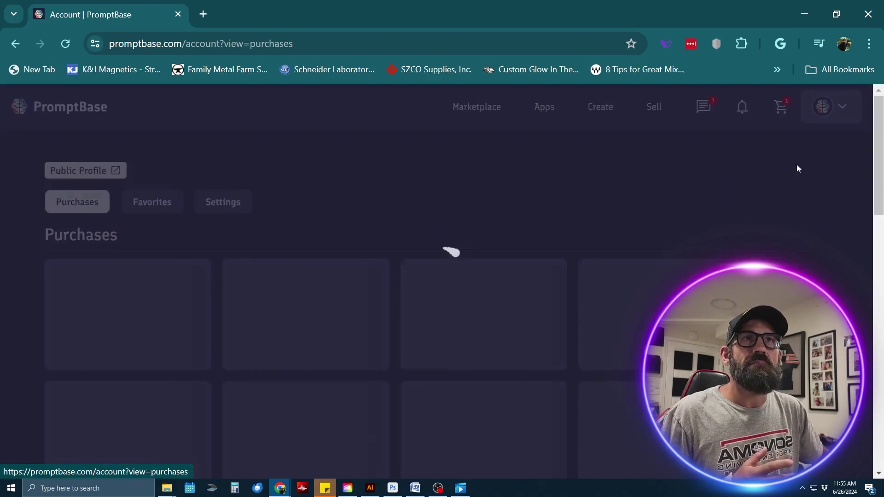
pyautogui.scroll(-2, 796, 165)
pyautogui.scroll(-1, 430, 435)
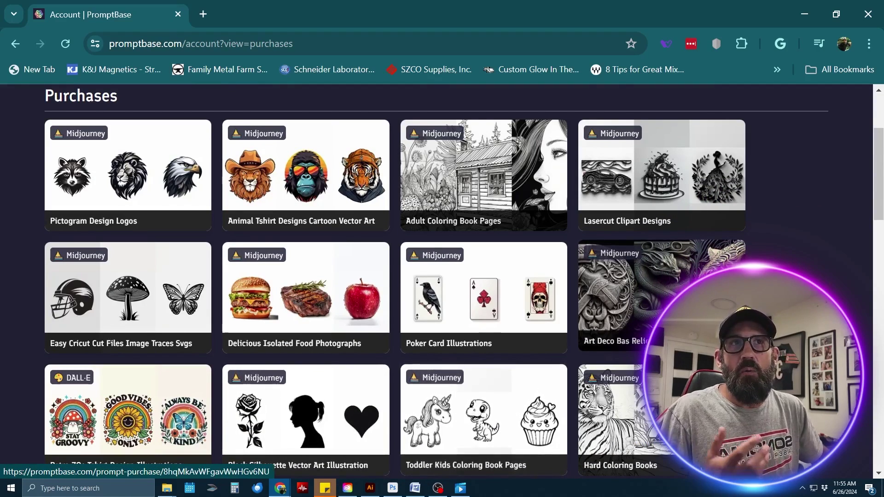
pyautogui.click(662, 282)
pyautogui.scroll(2, 635, 309)
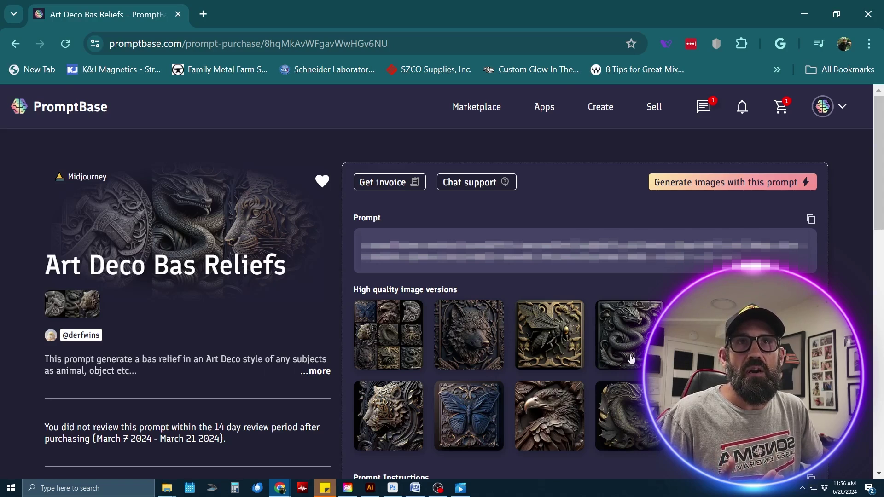
pyautogui.hotkey('alt', 'Left')
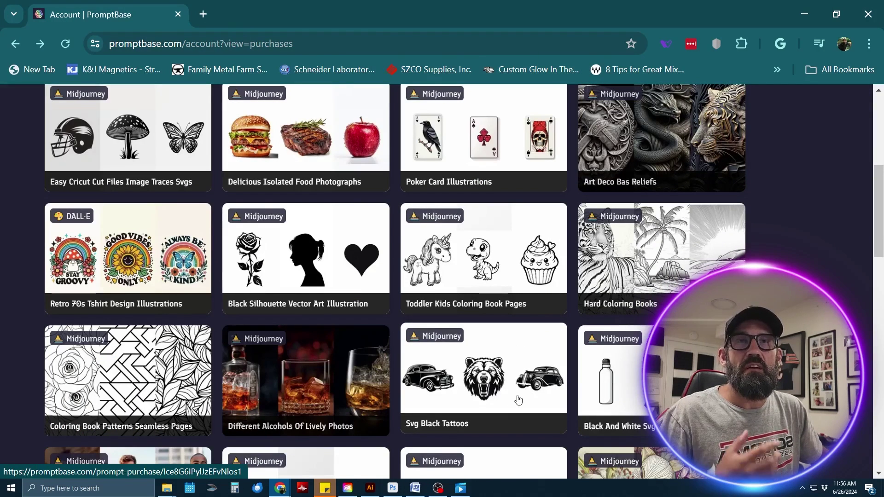
# Review the Svg Black Tattoos purchase page and its sample images
pyautogui.click(481, 425)
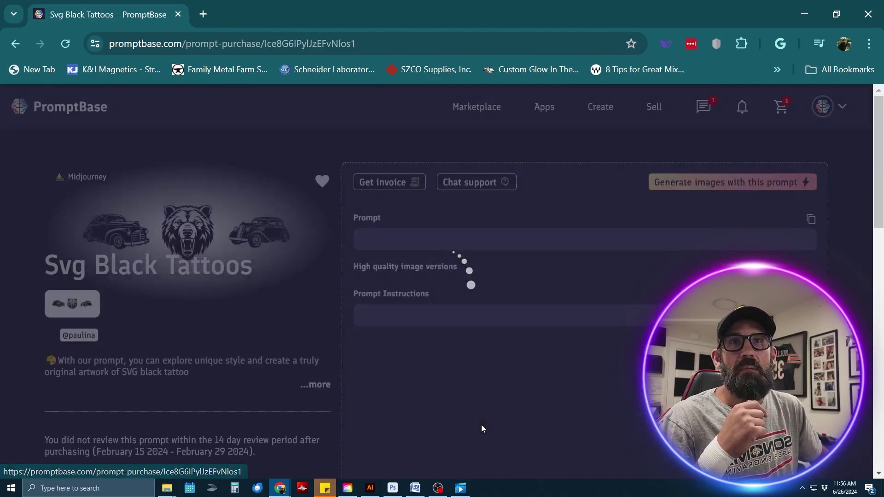
pyautogui.scroll(-3, 630, 339)
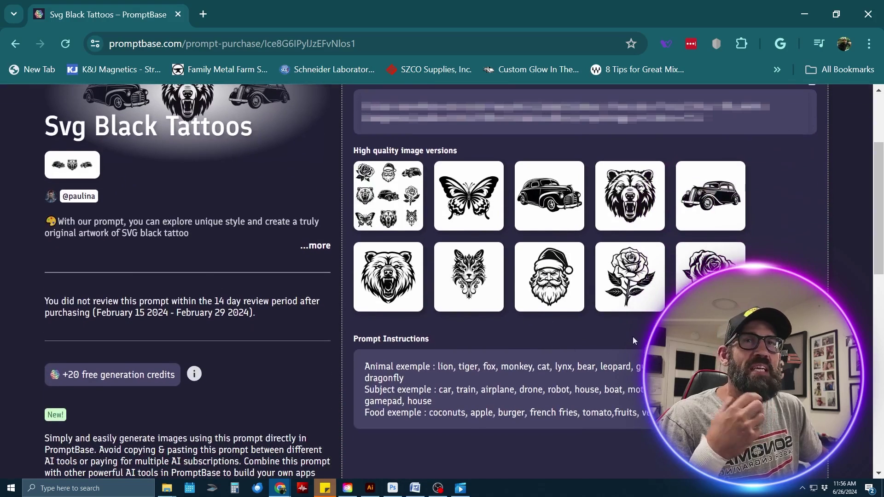
pyautogui.scroll(3, 642, 333)
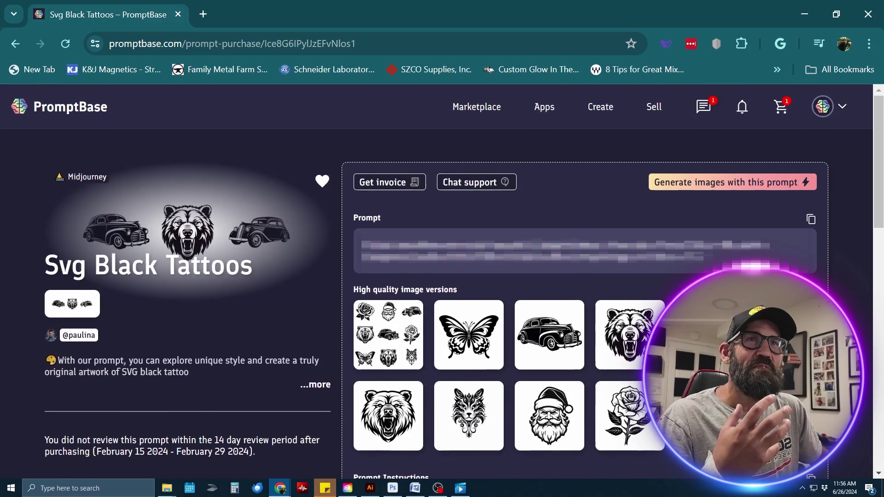
pyautogui.scroll(-2, 642, 333)
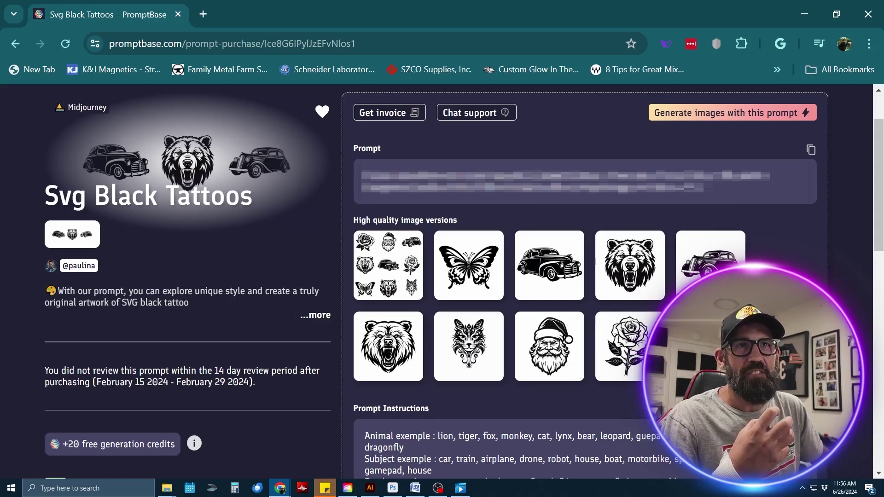
pyautogui.scroll(2, 638, 346)
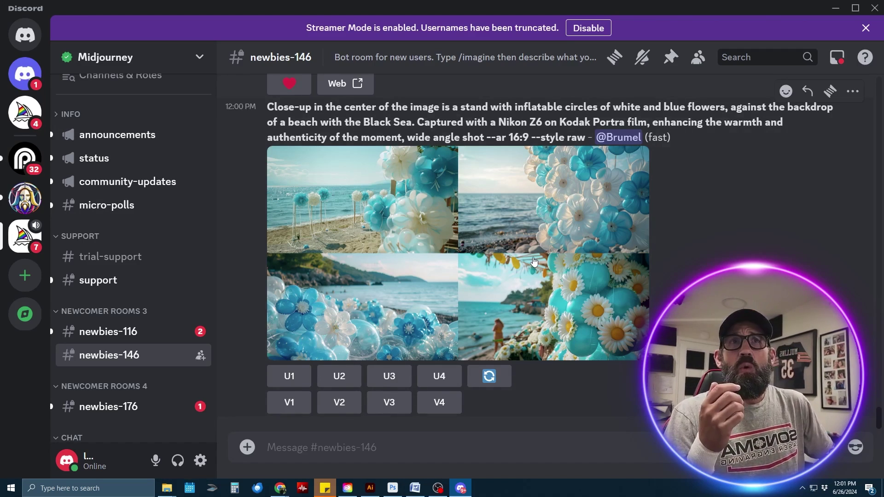
pyautogui.scroll(4, 598, 283)
pyautogui.scroll(-2, 473, 286)
pyautogui.scroll(-1, 473, 286)
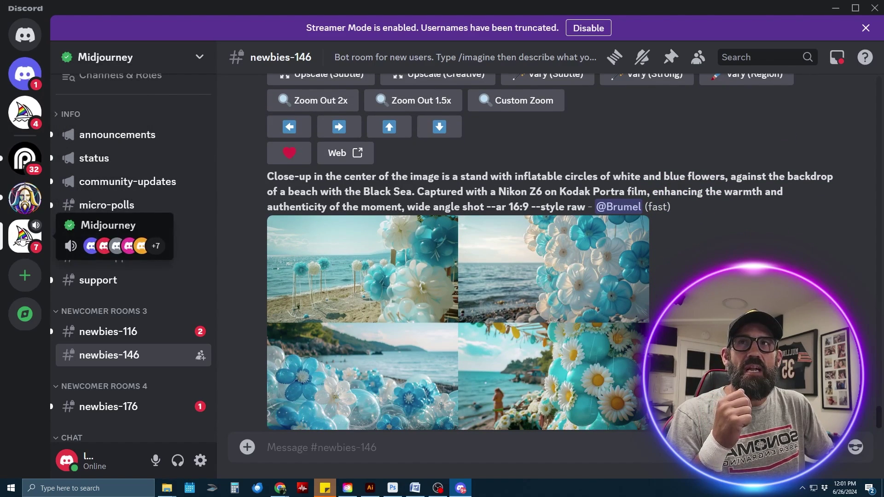
pyautogui.scroll(-2, 142, 300)
pyautogui.moveTo(116, 269)
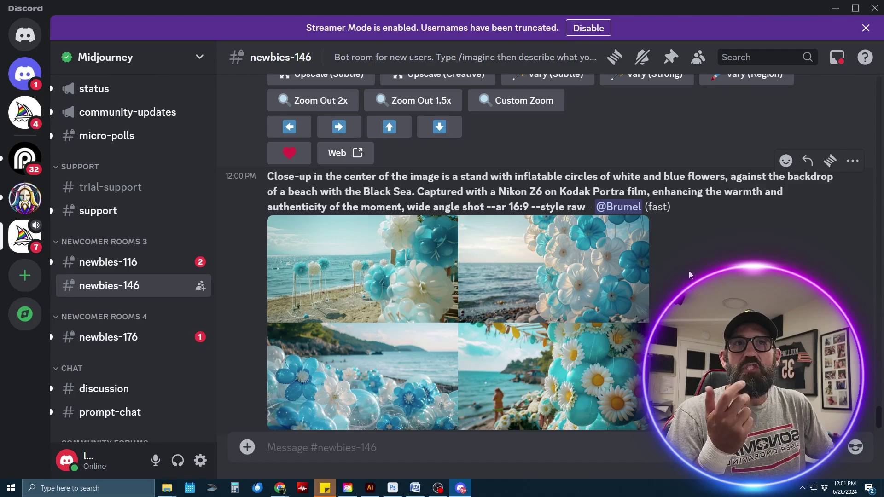
pyautogui.scroll(-2, 460, 254)
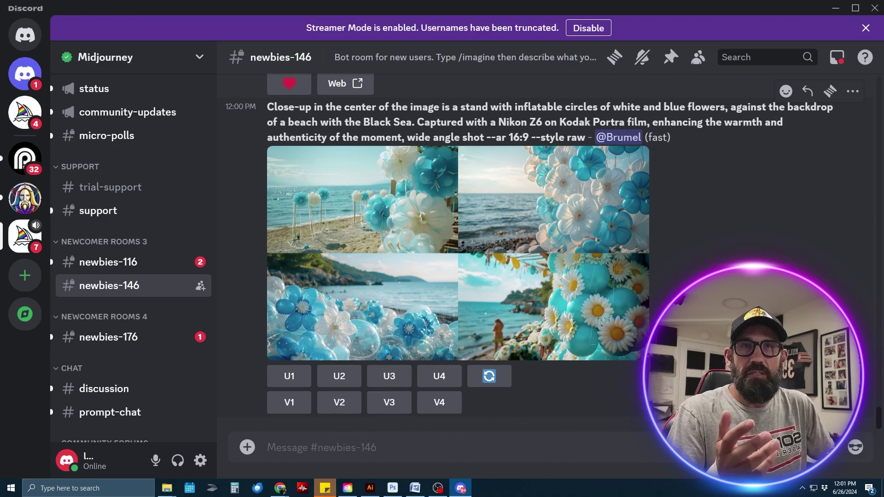
pyautogui.scroll(5, 460, 253)
pyautogui.scroll(-5, 460, 253)
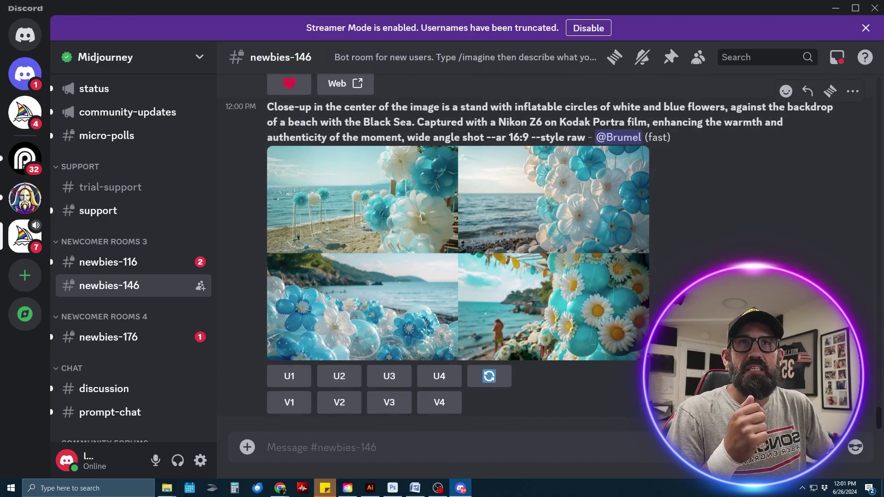
pyautogui.scroll(3, 460, 254)
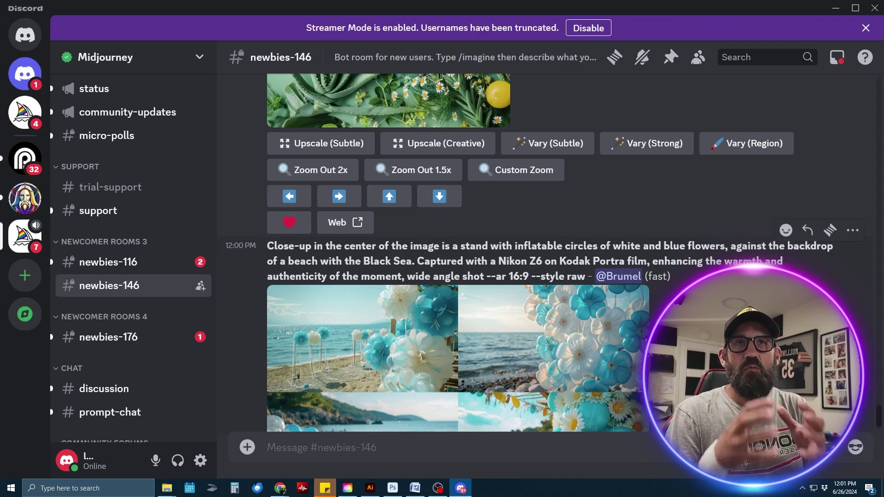
pyautogui.scroll(6, 461, 253)
pyautogui.scroll(-9, 460, 253)
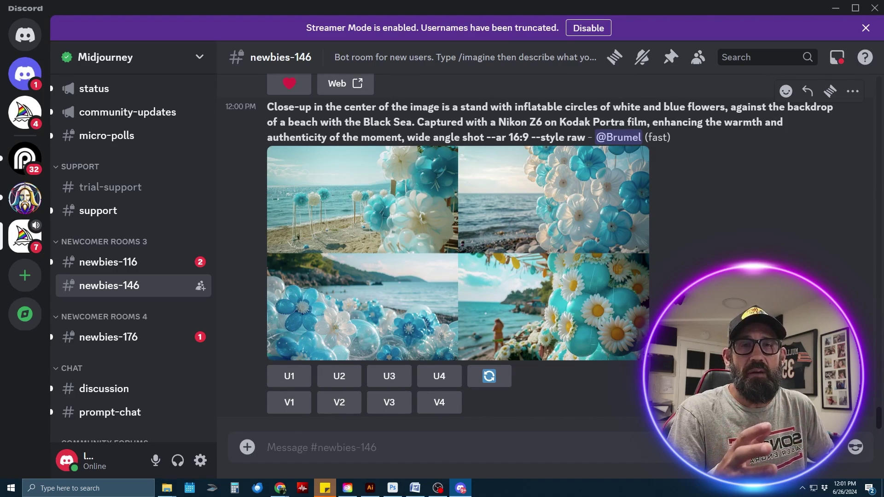
pyautogui.scroll(10, 461, 253)
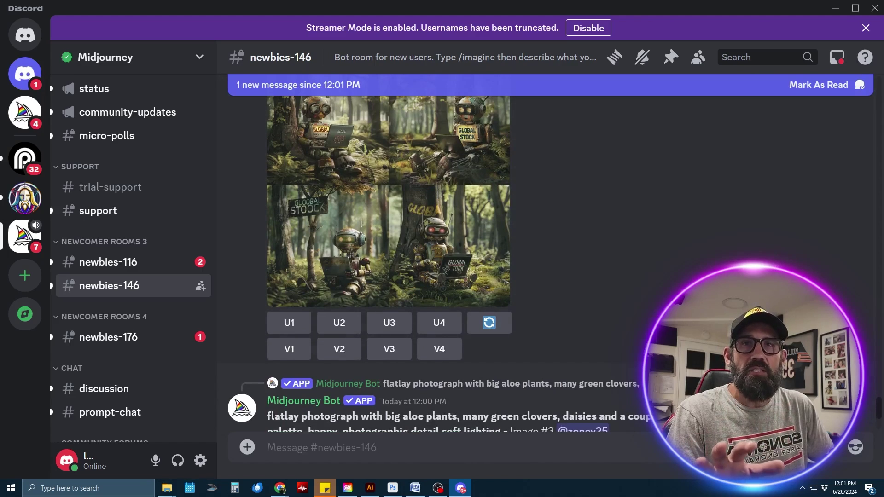
pyautogui.scroll(-10, 460, 253)
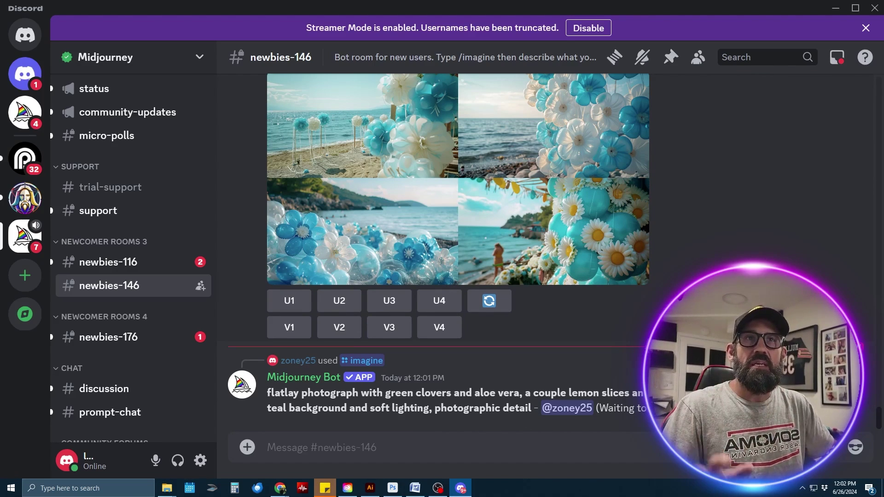
pyautogui.scroll(5, 502, 258)
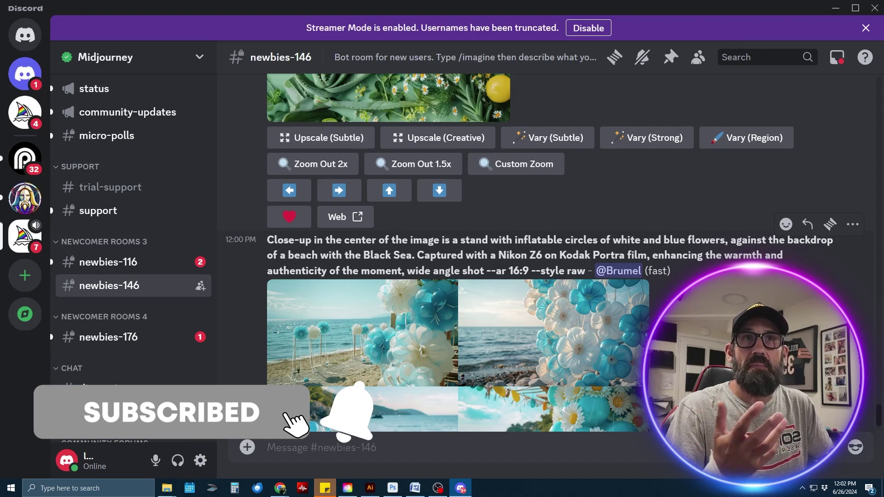
pyautogui.scroll(-2, 542, 258)
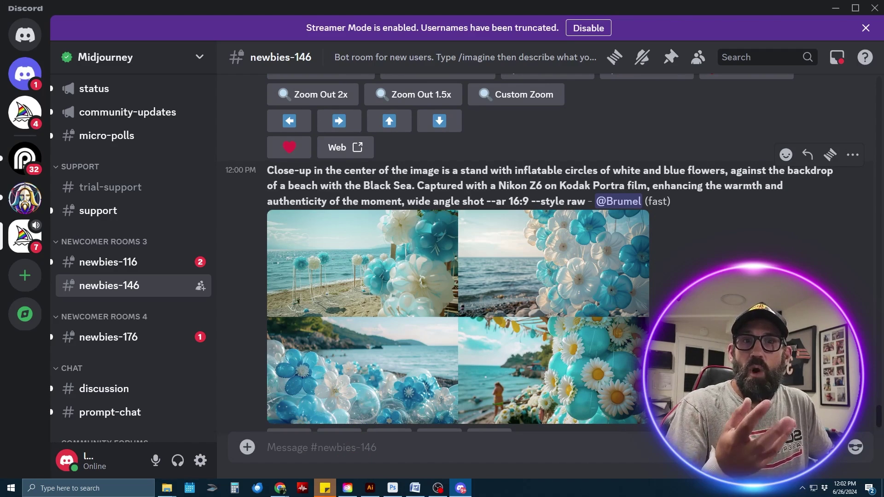
pyautogui.scroll(-3, 542, 253)
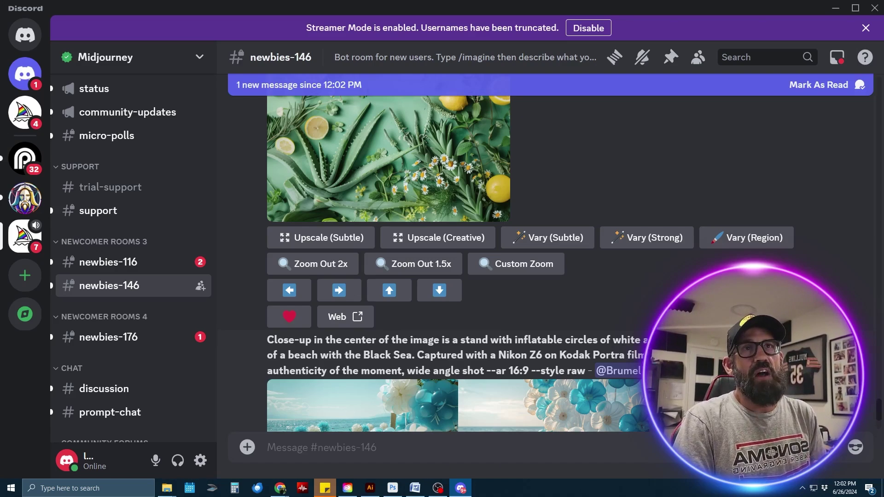
pyautogui.scroll(4, 813, 279)
pyautogui.scroll(-10, 812, 279)
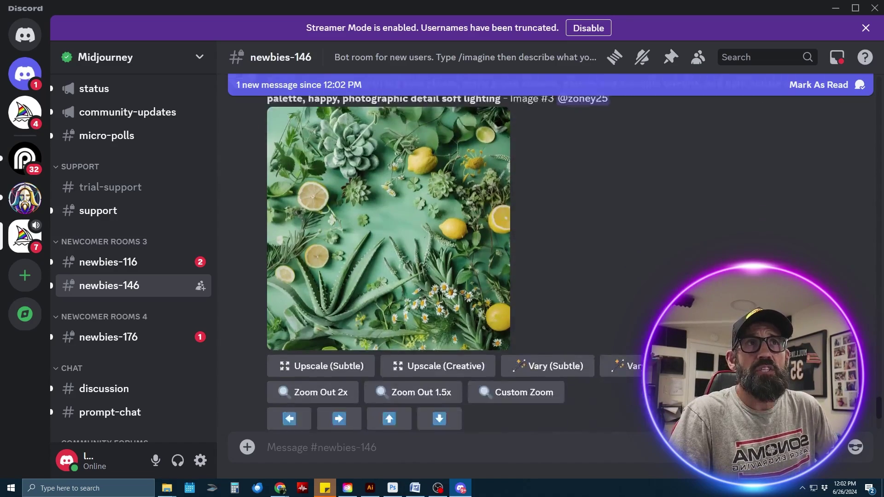
pyautogui.scroll(5, 823, 278)
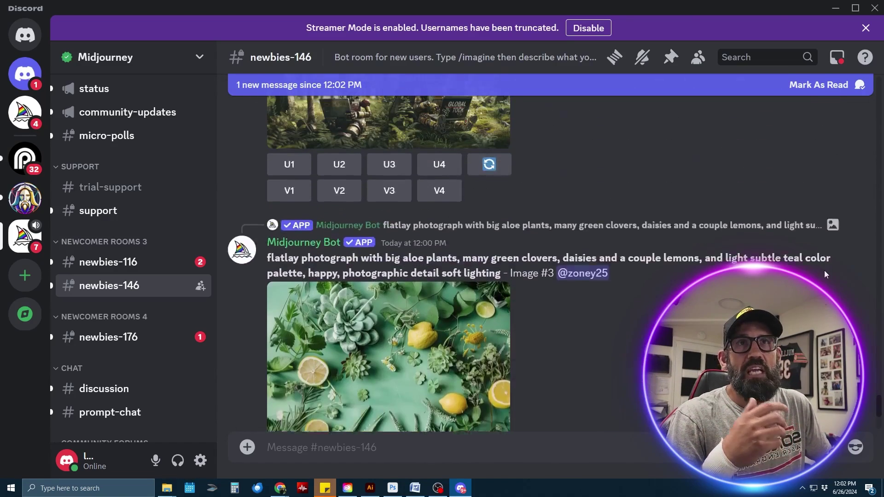
pyautogui.scroll(-10, 825, 275)
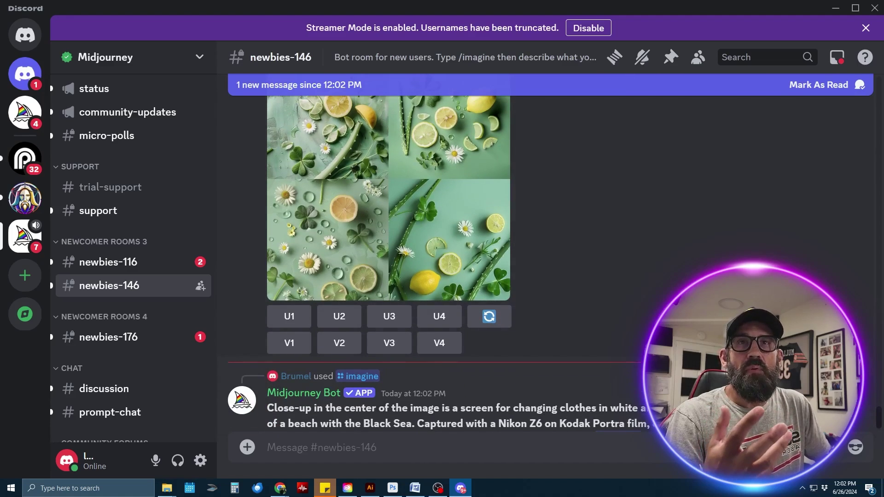
pyautogui.scroll(-1, 646, 281)
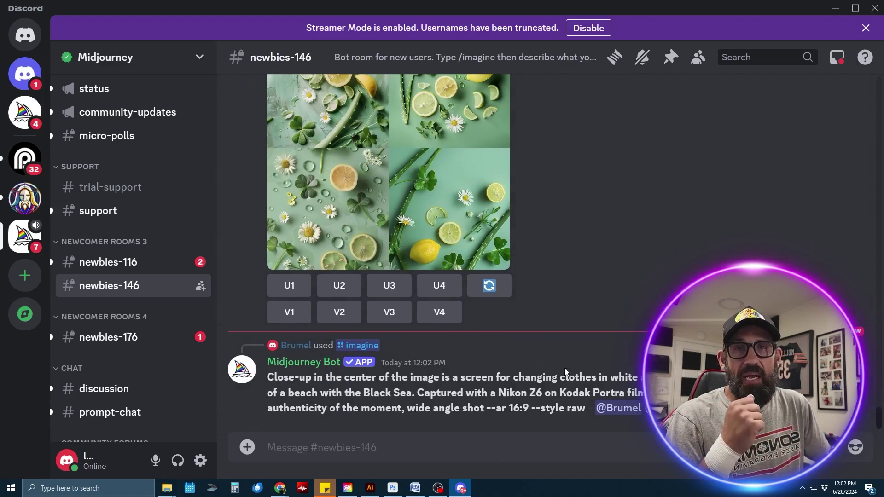
# Copy the selected Svg Black Tattoos prompt text in Chrome, then switch back to Discord
pyautogui.click(364, 448)
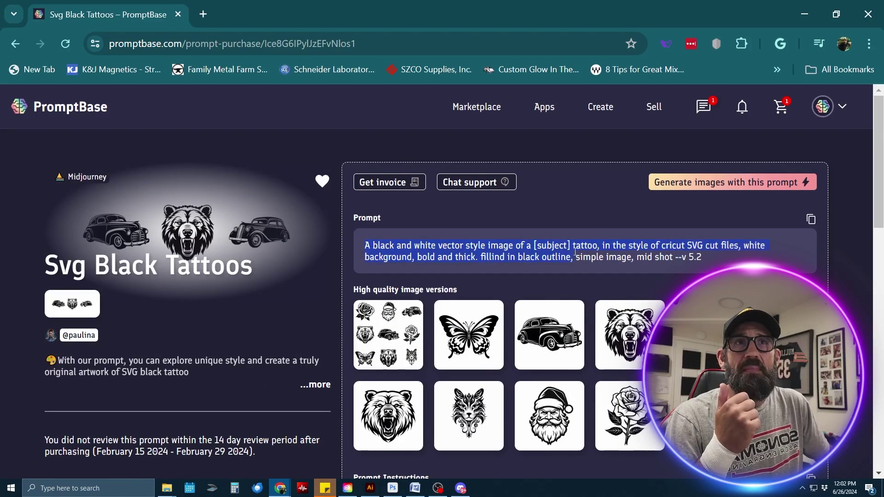
pyautogui.rightClick(615, 251)
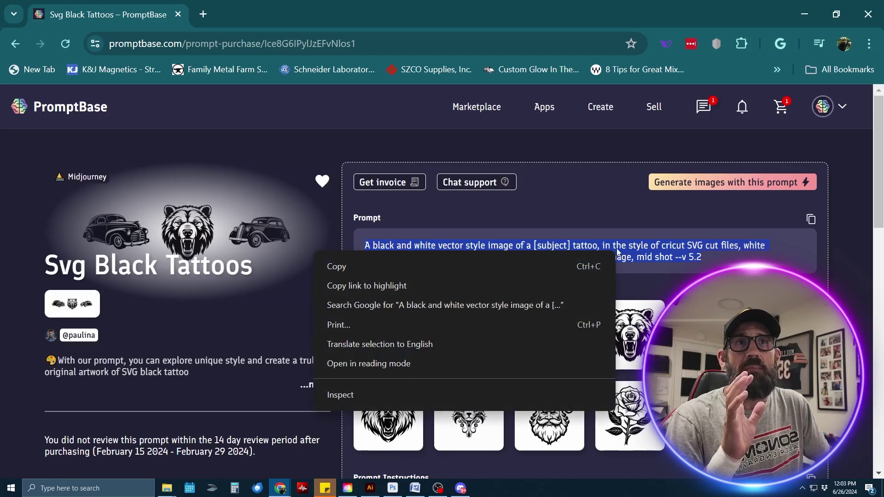
pyautogui.click(527, 267)
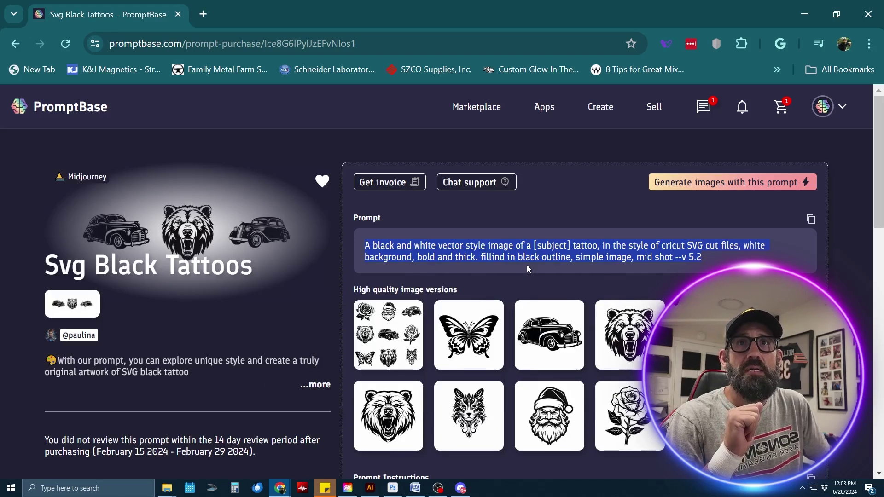
pyautogui.click(461, 488)
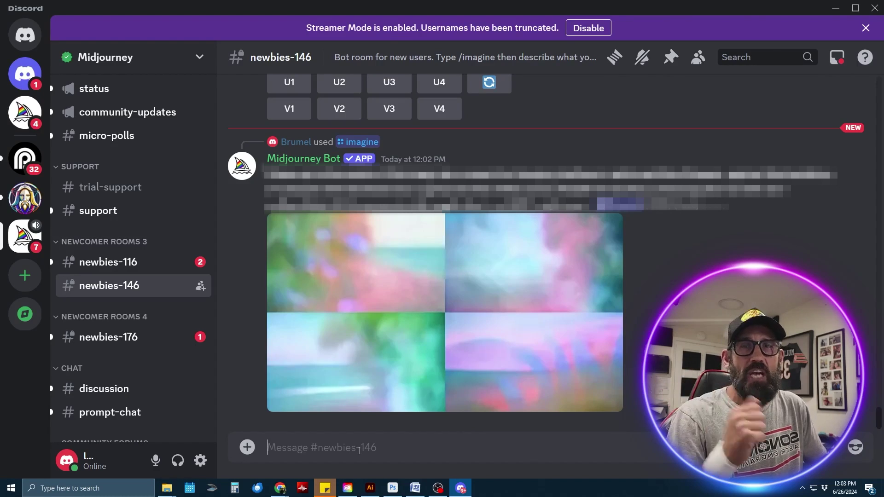
# Submit /imagine with the pasted tattoo prompt, [subject] replaced by 'a bear riding a bycicle holding'
pyautogui.write('/')
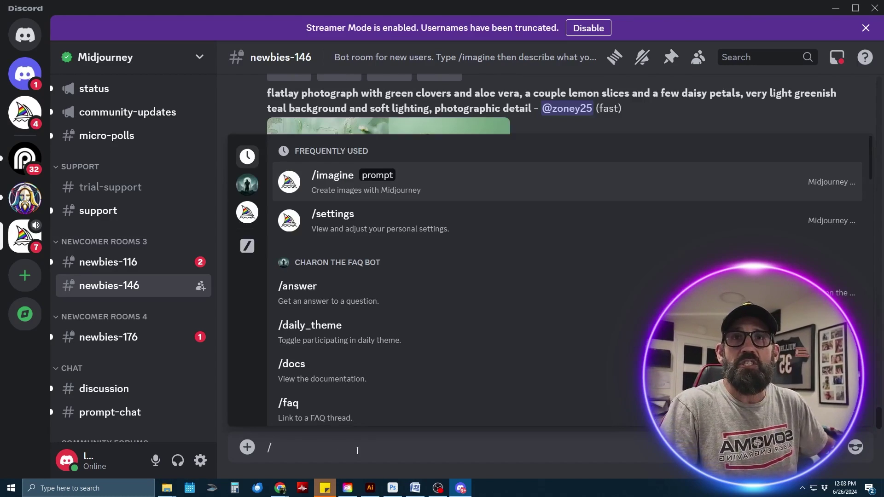
pyautogui.click(343, 181)
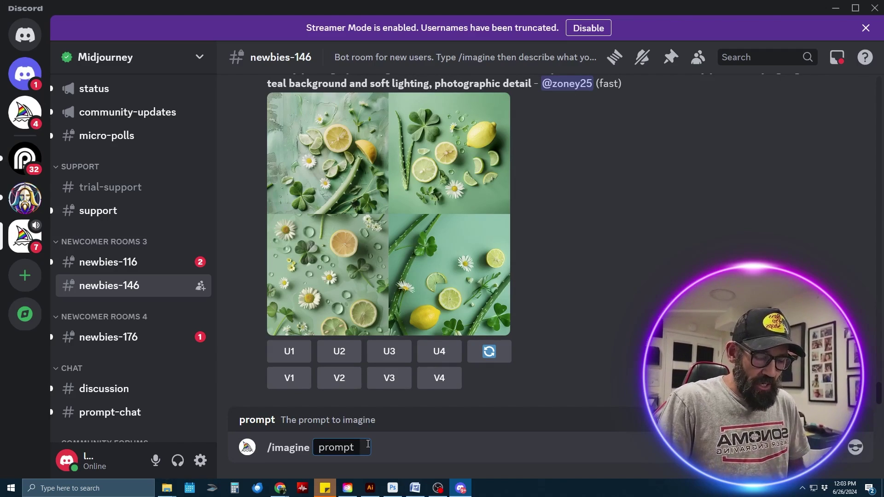
pyautogui.hotkey('ctrl', 'v')
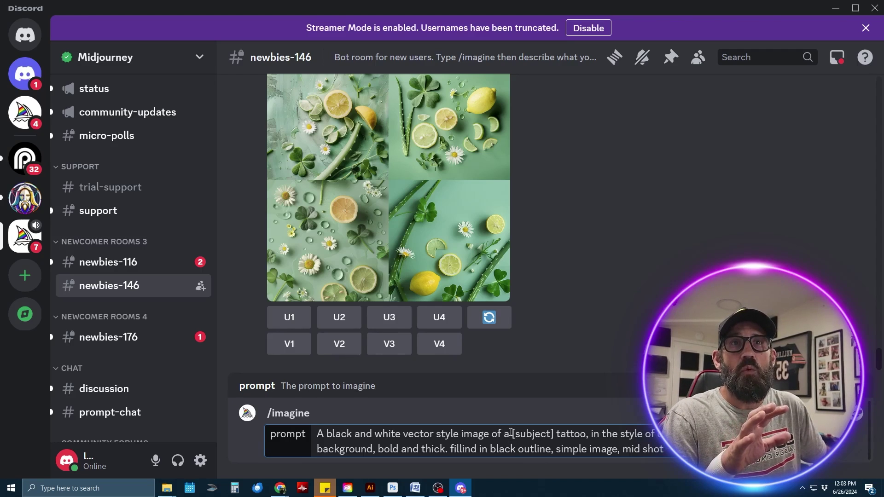
pyautogui.moveTo(511, 433); pyautogui.dragTo(554, 431)
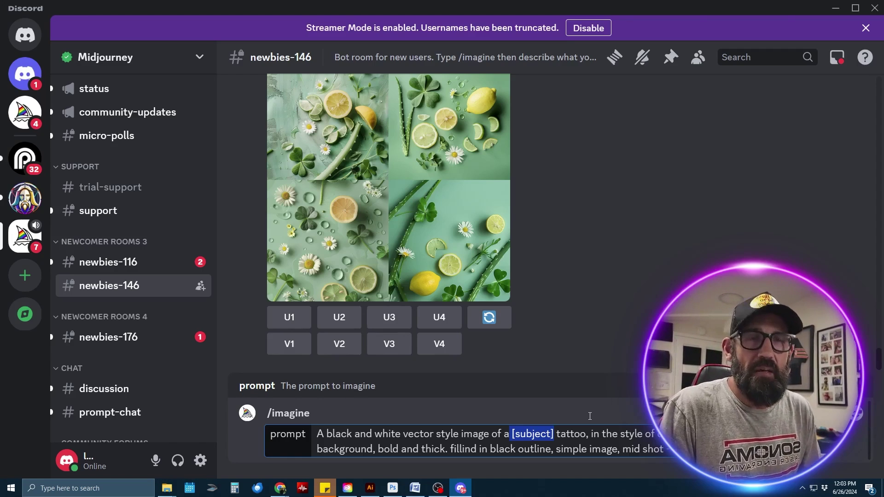
pyautogui.write('a bear riding a bycicle holding')
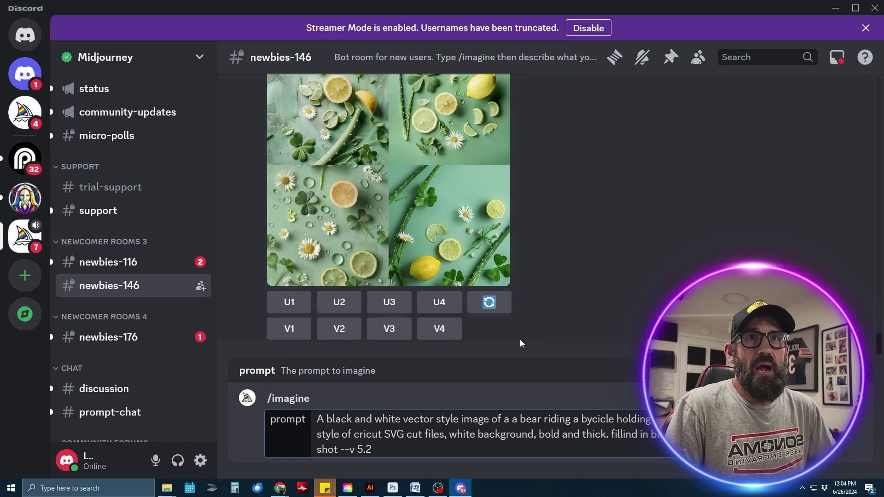
pyautogui.click(384, 447)
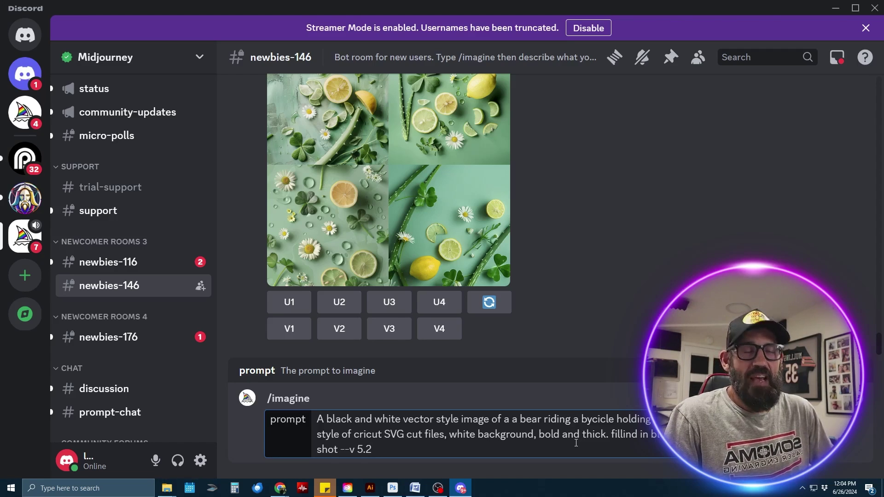
pyautogui.press('Return')
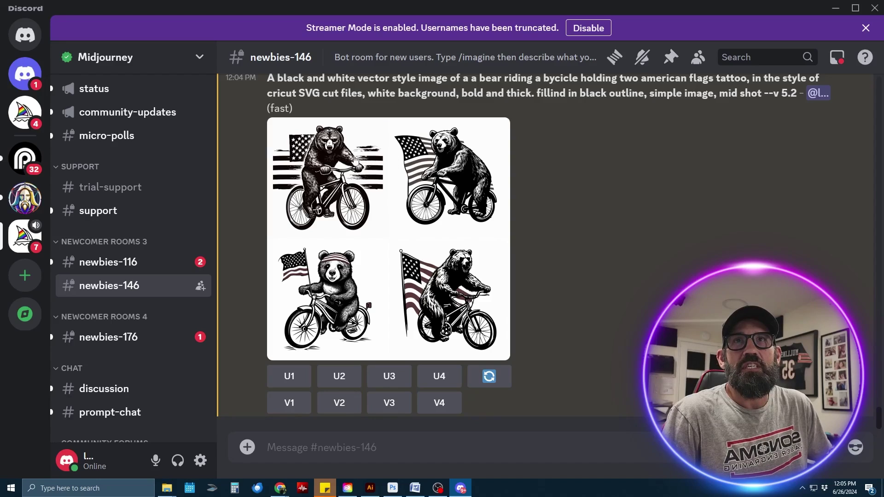
# Request V2 variations of the second bear-on-a-bicycle image
pyautogui.click(342, 404)
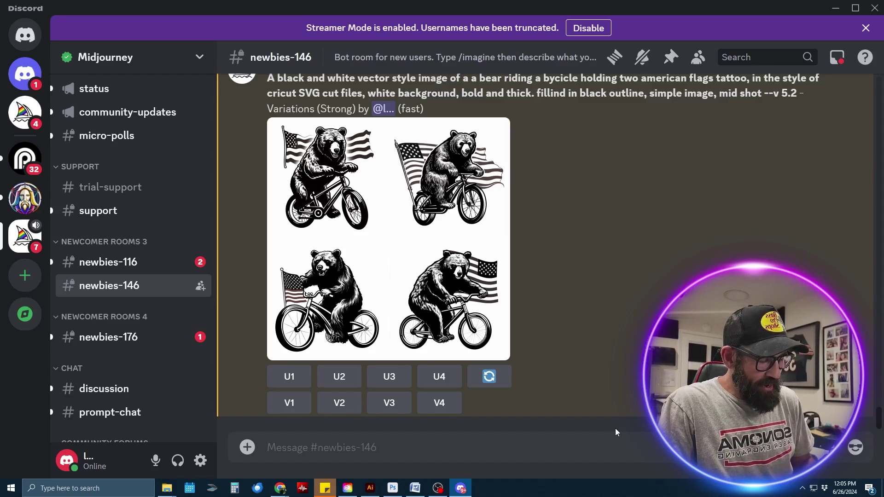
# Run /imagine with the pasted template, [subject] replaced by 'wreath of roses with hearts intertwined'
pyautogui.write('/')
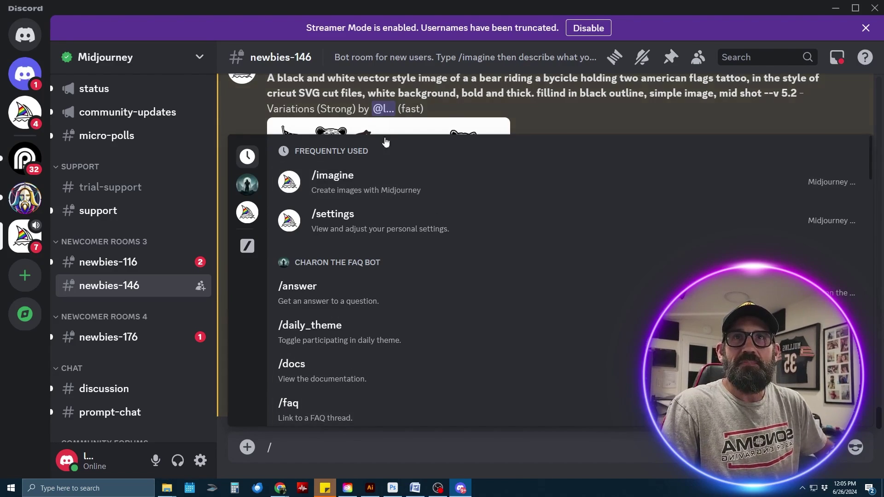
pyautogui.press('Return')
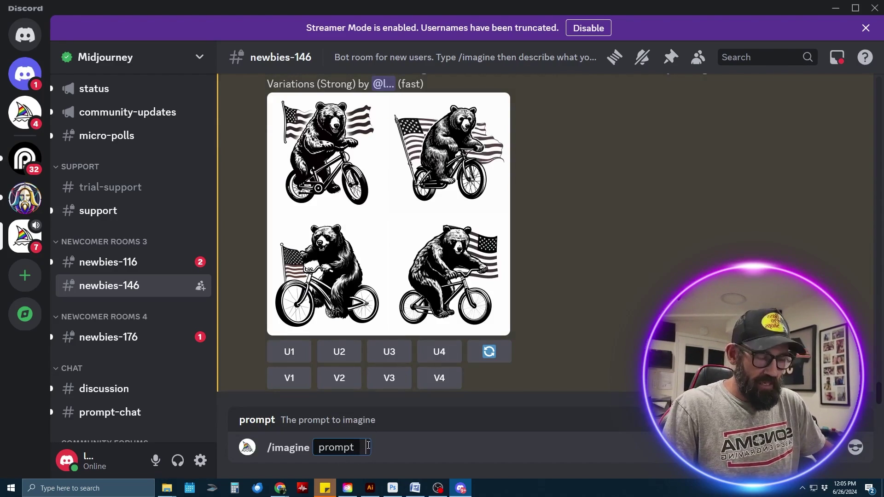
pyautogui.hotkey('ctrl', 'v')
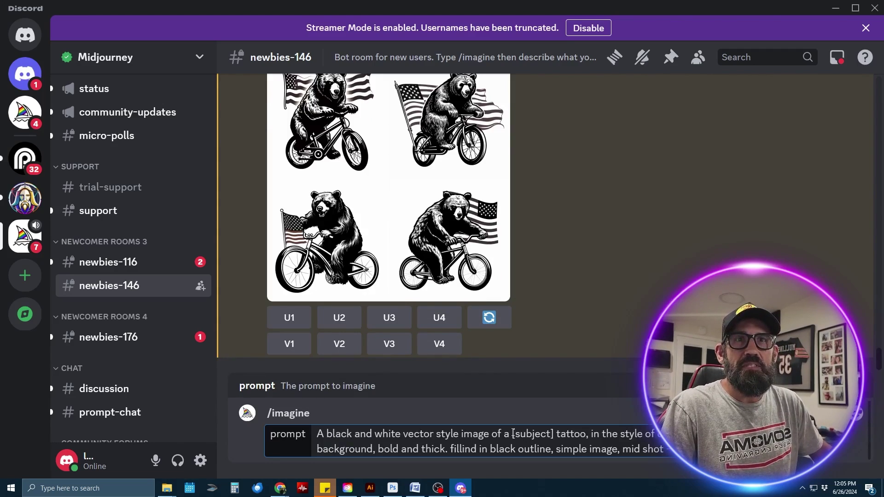
pyautogui.moveTo(513, 433); pyautogui.dragTo(553, 434)
pyautogui.write('a')
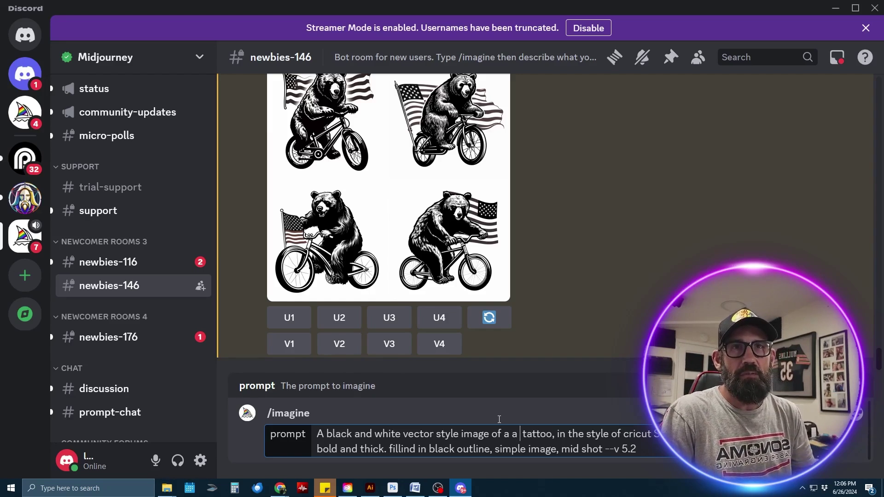
pyautogui.press('BackSpace')
pyautogui.write('wreath')
pyautogui.write(' of roses')
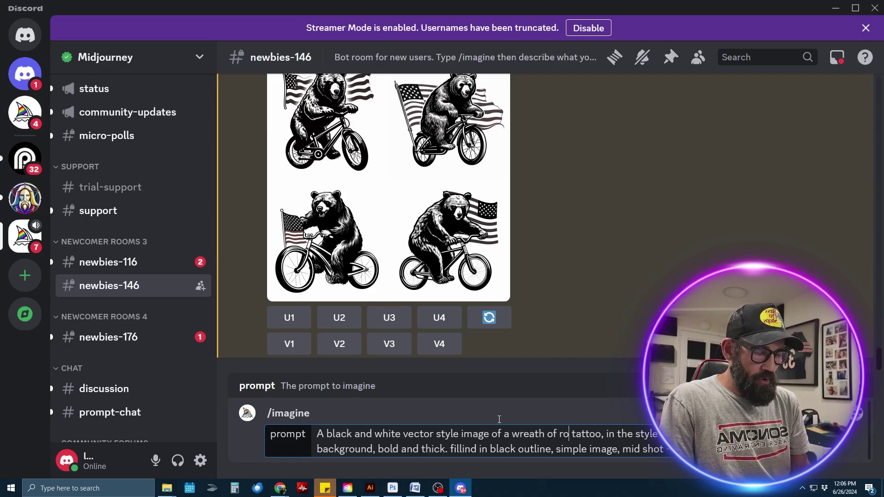
pyautogui.write(' with he')
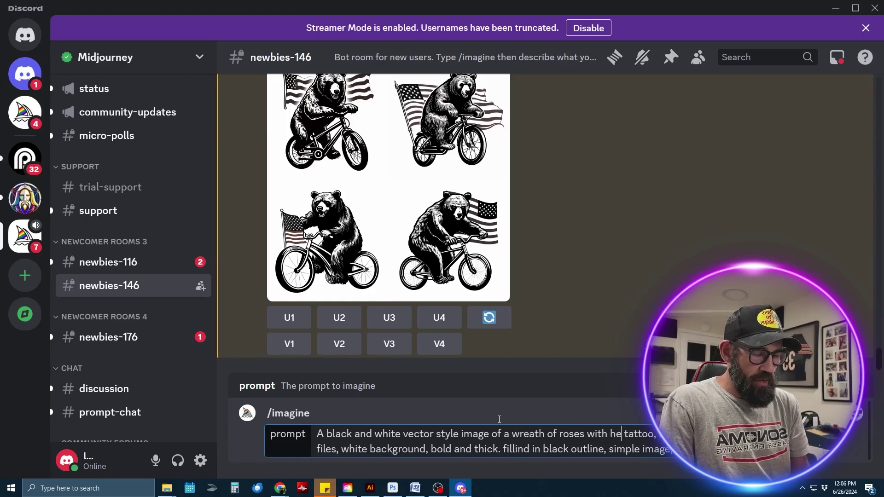
pyautogui.write('arts in')
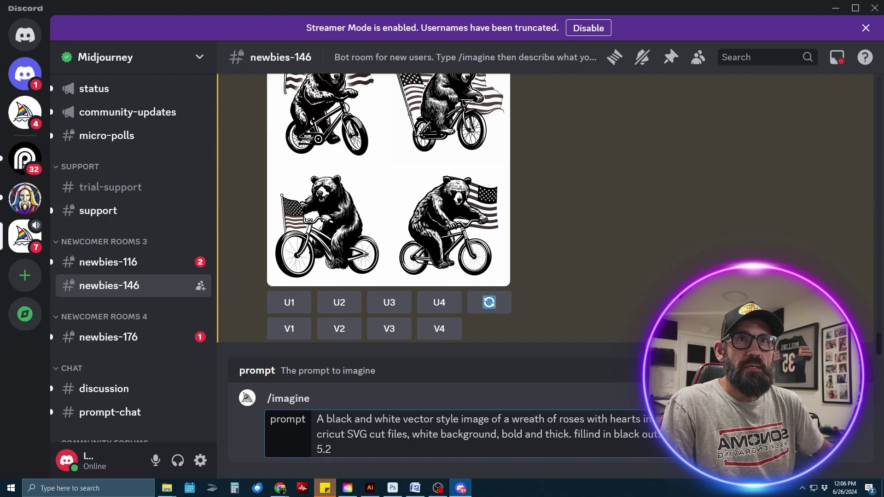
pyautogui.press('Return')
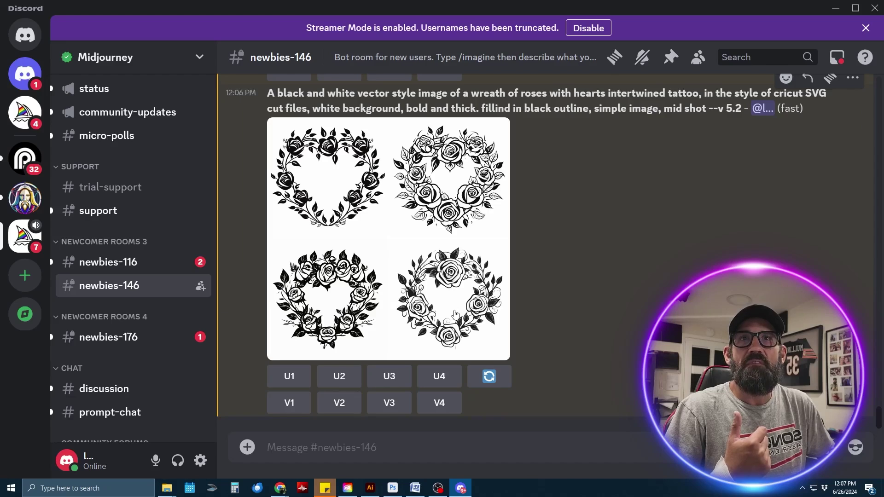
# Request V4 variations of the fourth rose-and-heart wreath design
pyautogui.click(443, 405)
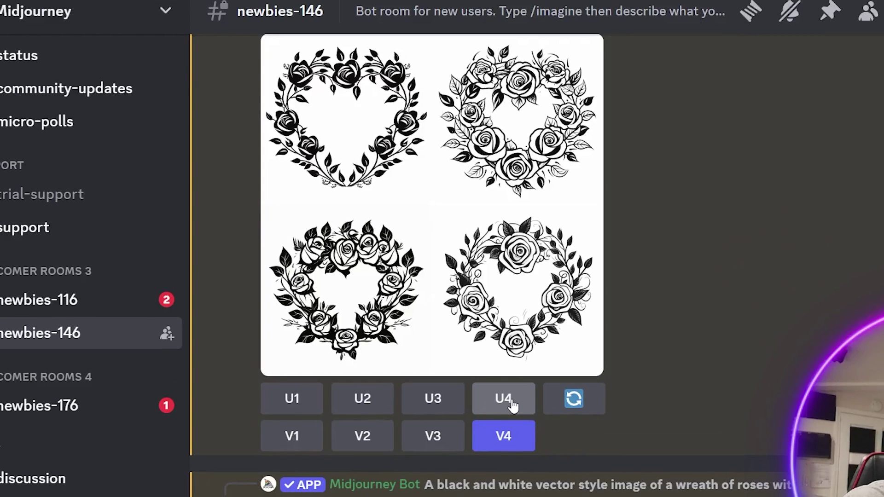
# Upscale the fourth wreath with U4, enlarge it, and bring up its save options
pyautogui.click(512, 405)
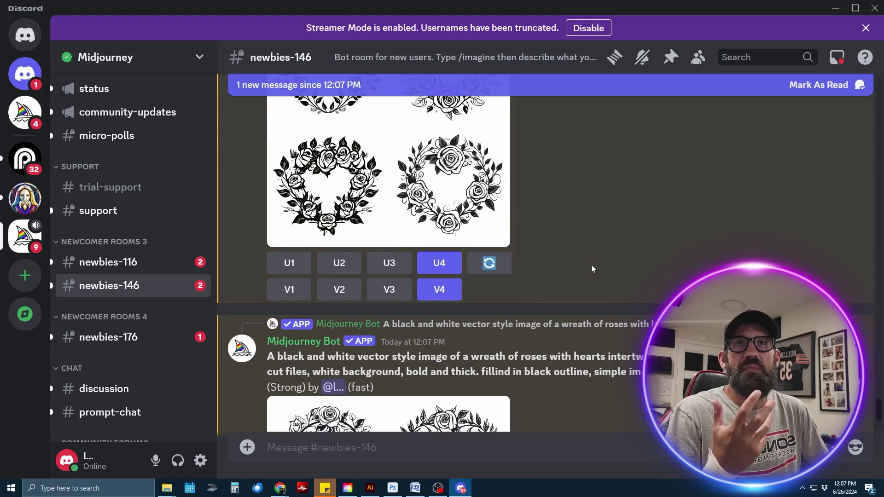
pyautogui.scroll(2, 591, 264)
pyautogui.scroll(-5, 591, 271)
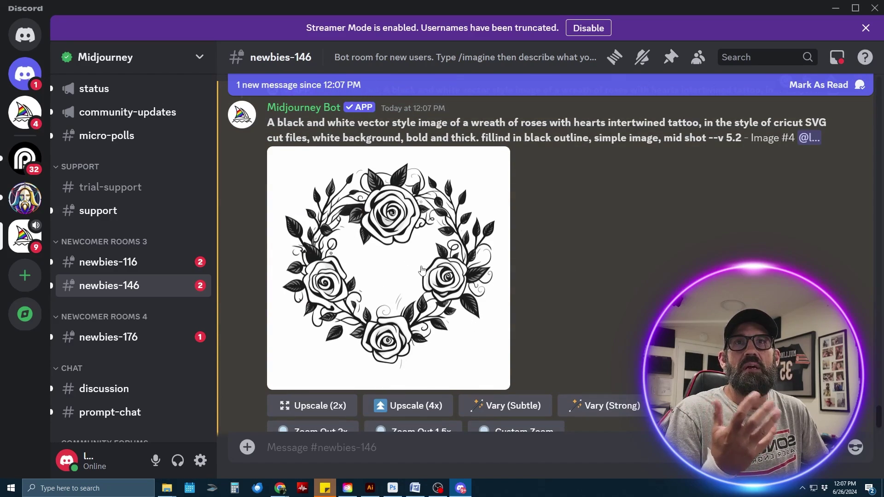
pyautogui.click(396, 269)
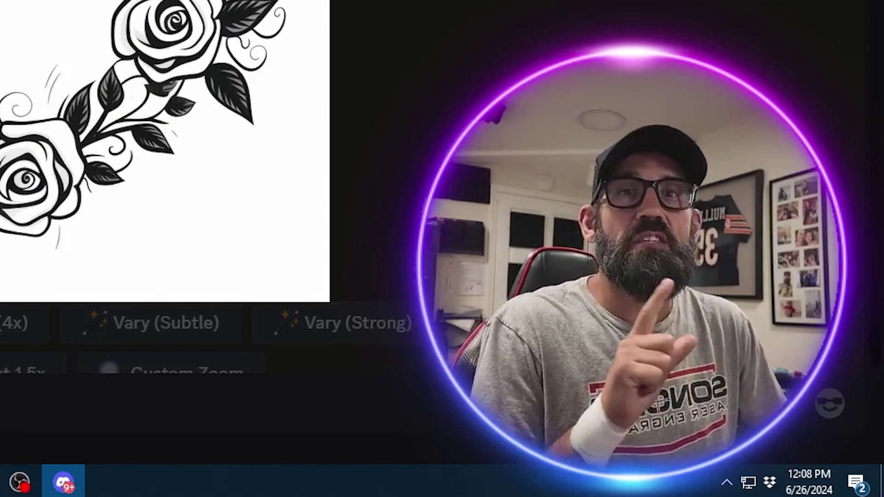
pyautogui.rightClick(465, 197)
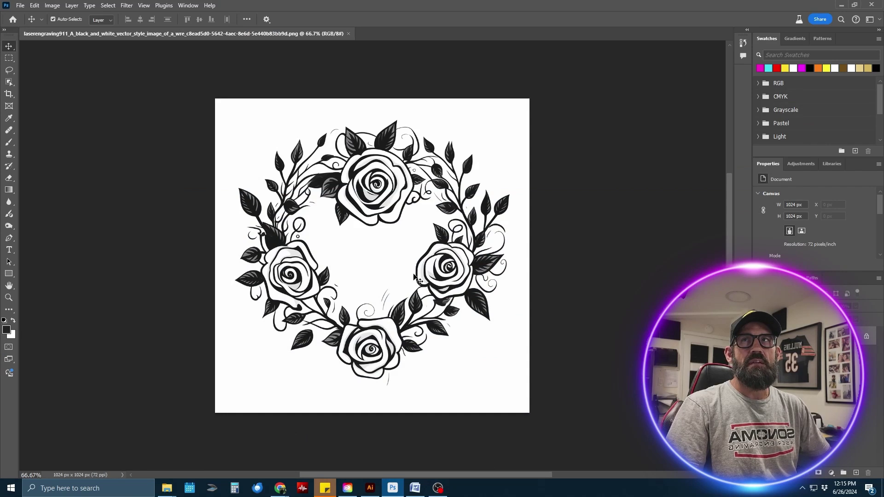
# Resample the rose wreath image to 300 pixels/inch, making it 4267 px square
pyautogui.click(53, 7)
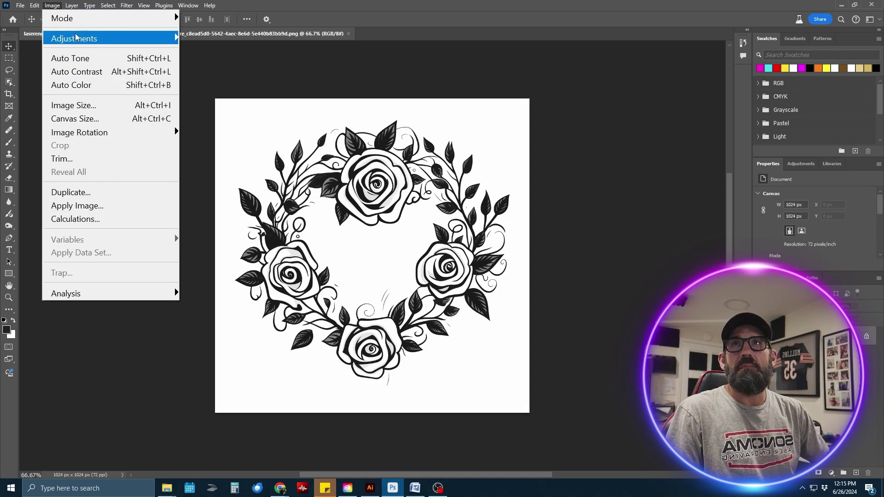
pyautogui.click(79, 106)
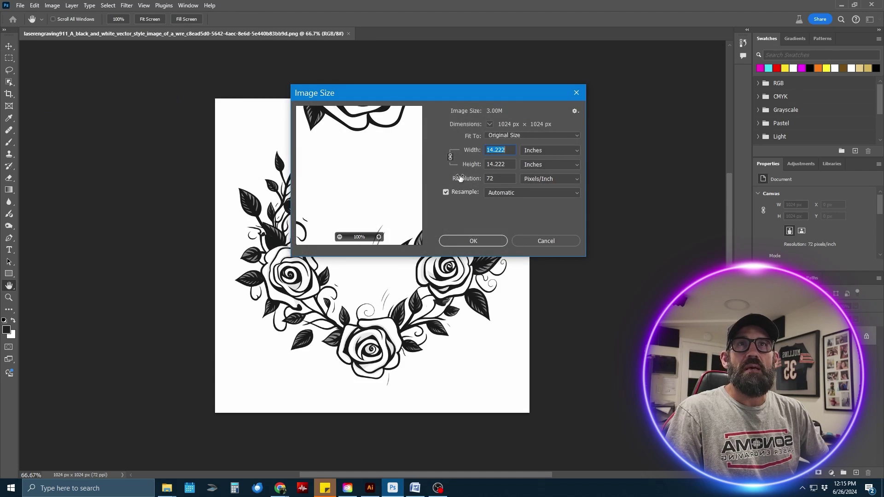
pyautogui.click(502, 178)
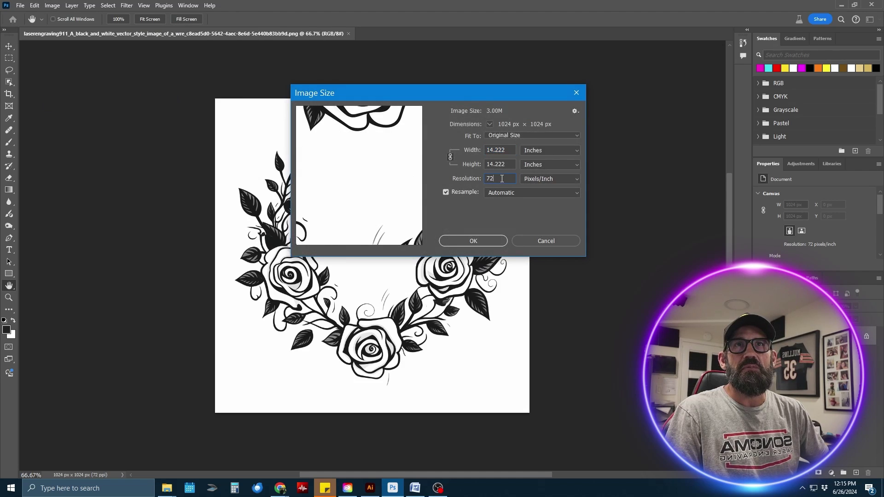
pyautogui.write('300')
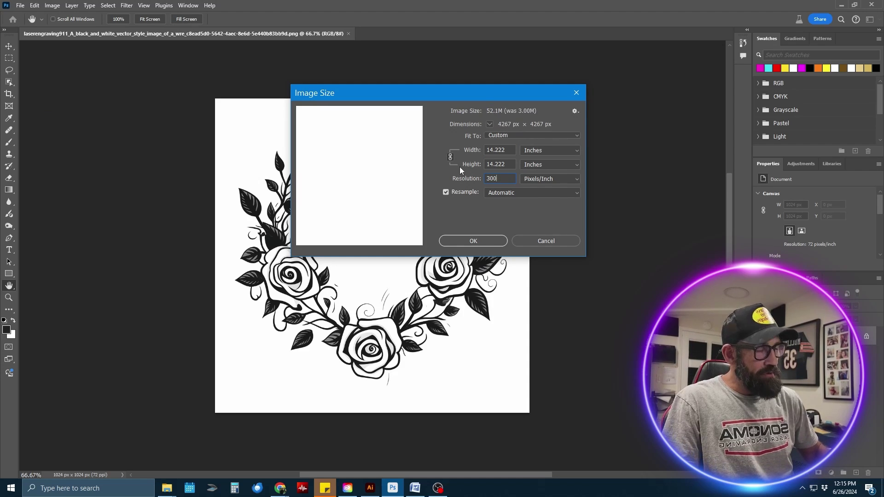
pyautogui.press('Return')
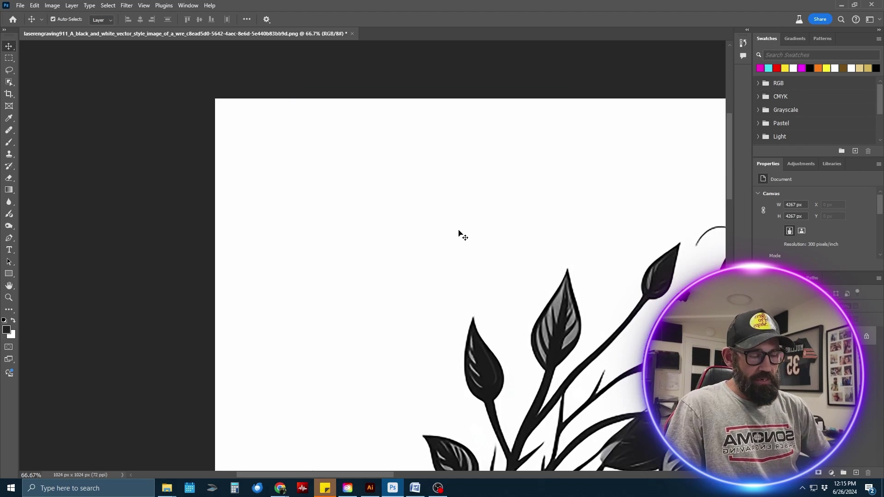
pyautogui.hotkey('ctrl', '-')
pyautogui.hotkey('ctrl', '-')
pyautogui.hotkey('ctrl', '-')
pyautogui.hotkey('ctrl', '-')
pyautogui.hotkey('ctrl', '-')
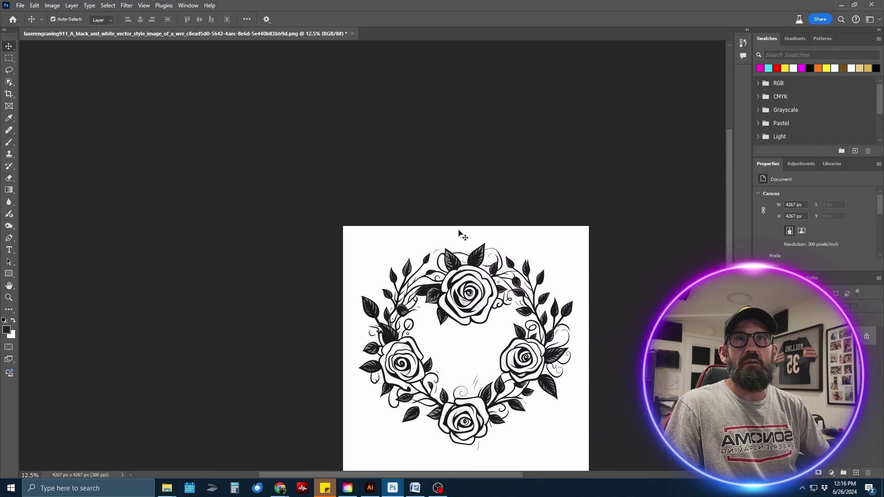
pyautogui.scroll(2, 367, 232)
pyautogui.scroll(2, 367, 231)
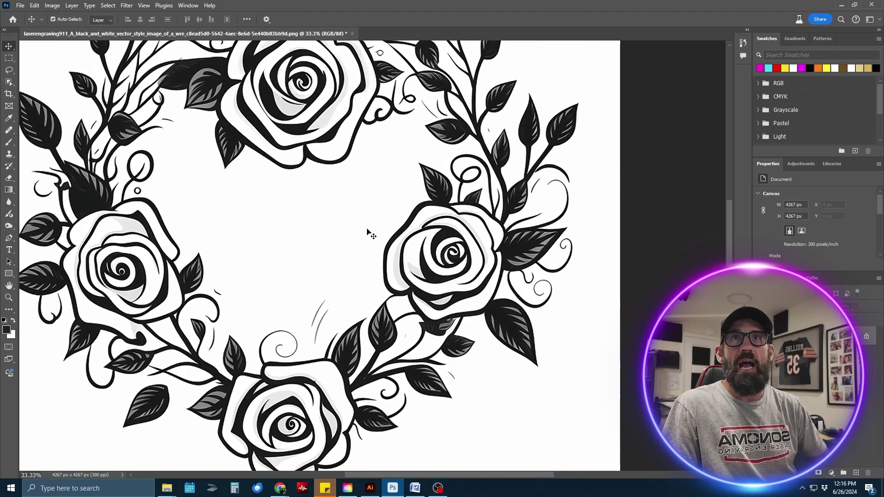
pyautogui.scroll(-2, 367, 232)
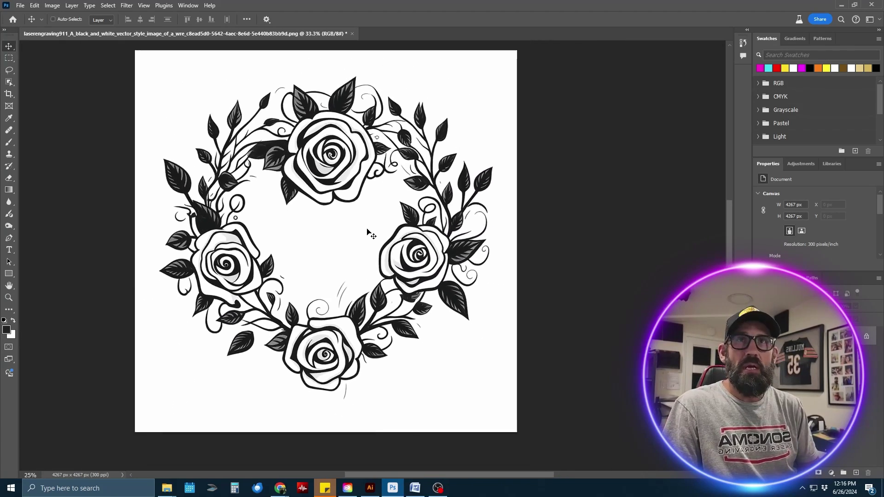
# Apply a Threshold of 117 so the rose wreath becomes pure black and white
pyautogui.click(53, 18)
pyautogui.click(49, 5)
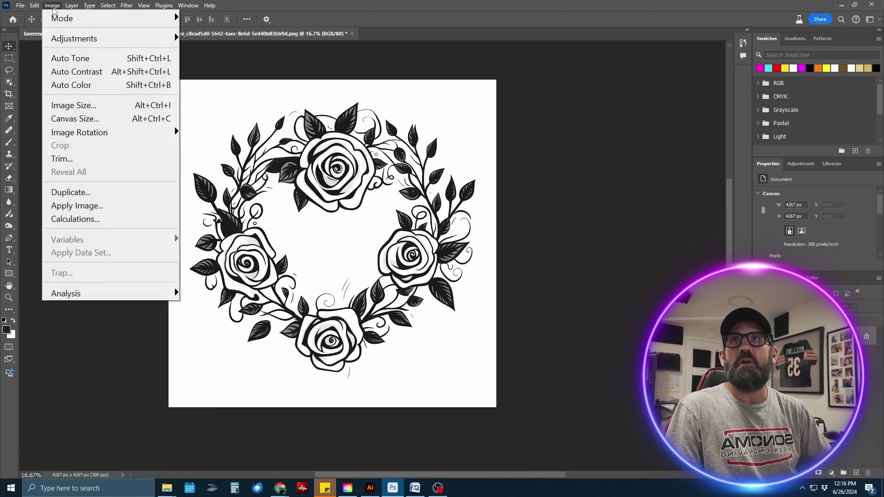
pyautogui.moveTo(107, 38)
pyautogui.click(207, 225)
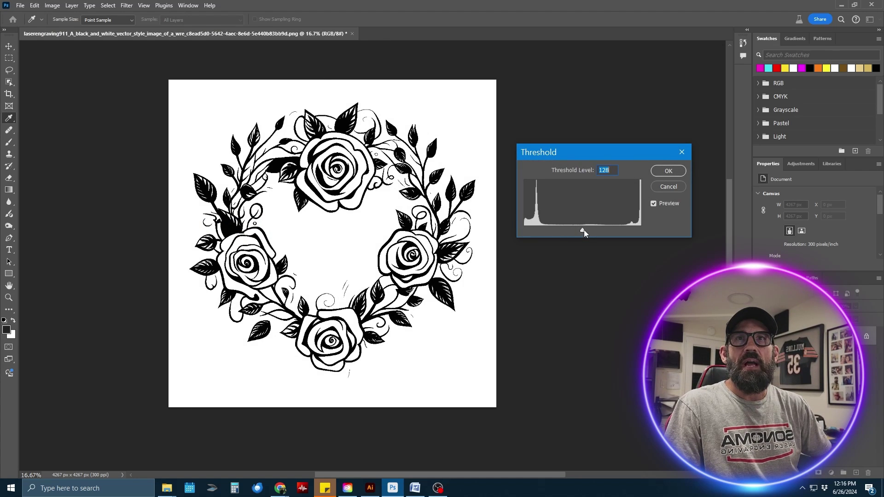
pyautogui.moveTo(583, 230)
pyautogui.mouseDown()
pyautogui.moveTo(596, 228)
pyautogui.moveTo(577, 227)
pyautogui.mouseUp()
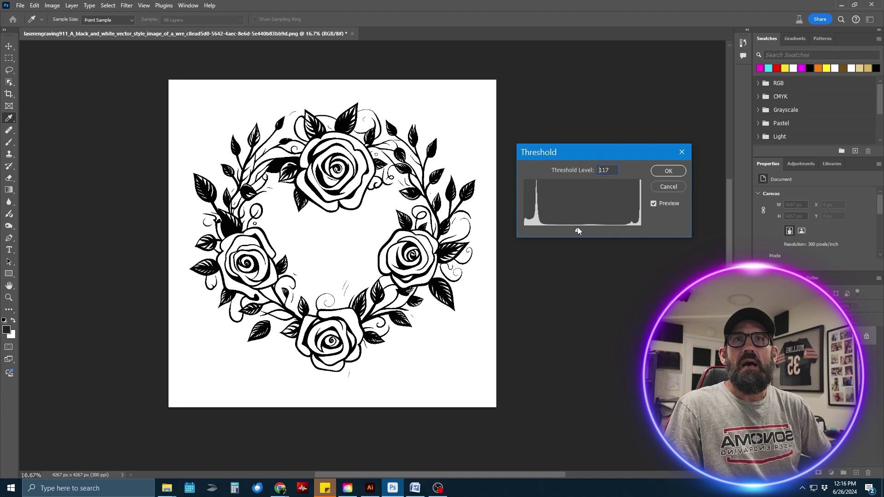
pyautogui.click(664, 172)
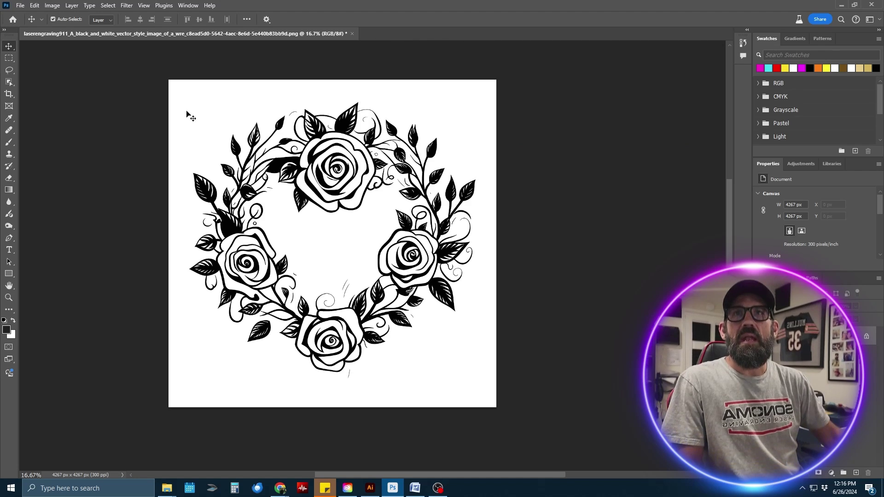
pyautogui.click(21, 5)
pyautogui.moveTo(71, 246)
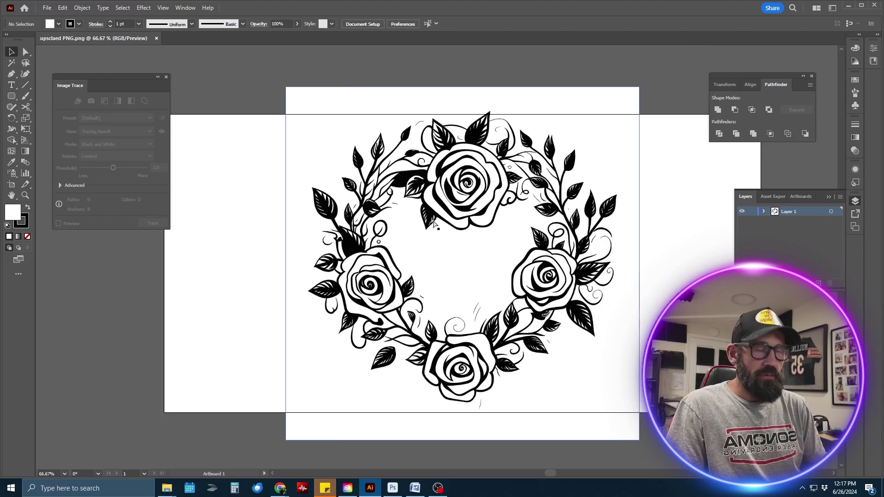
# Drag the placed rose wreath PNG up and left over the Illustrator artboard
pyautogui.hotkey('ctrl', '-')
pyautogui.click(586, 266)
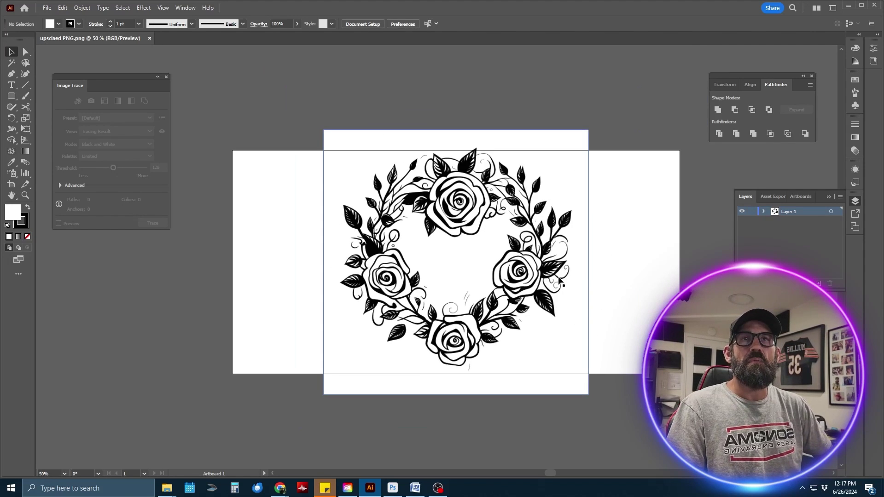
pyautogui.moveTo(544, 283)
pyautogui.mouseDown()
pyautogui.moveTo(468, 270)
pyautogui.moveTo(503, 272)
pyautogui.mouseUp()
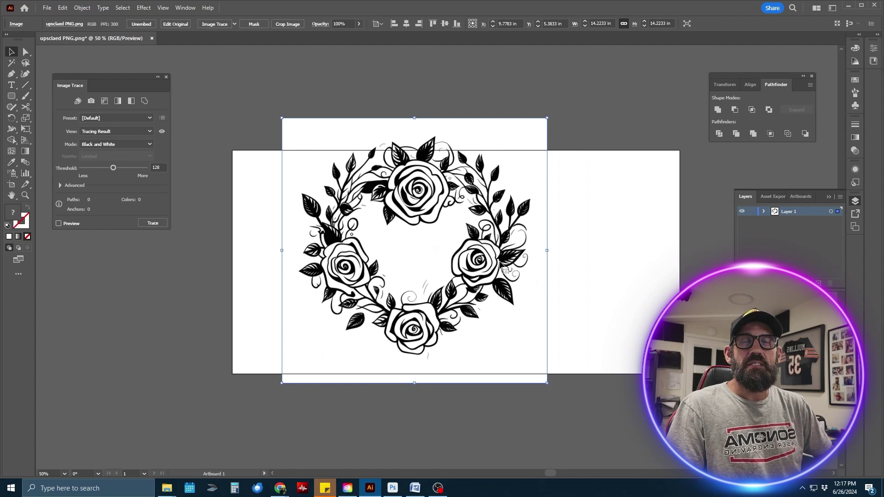
pyautogui.hotkey('ctrl', '+')
pyautogui.hotkey('ctrl', '+')
pyautogui.hotkey('ctrl', '+')
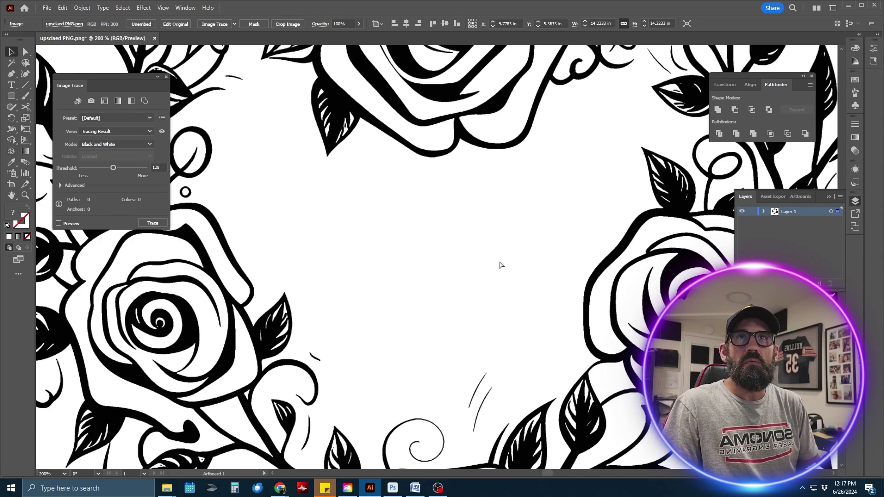
pyautogui.hotkey('ctrl', '-')
pyautogui.hotkey('ctrl', '-')
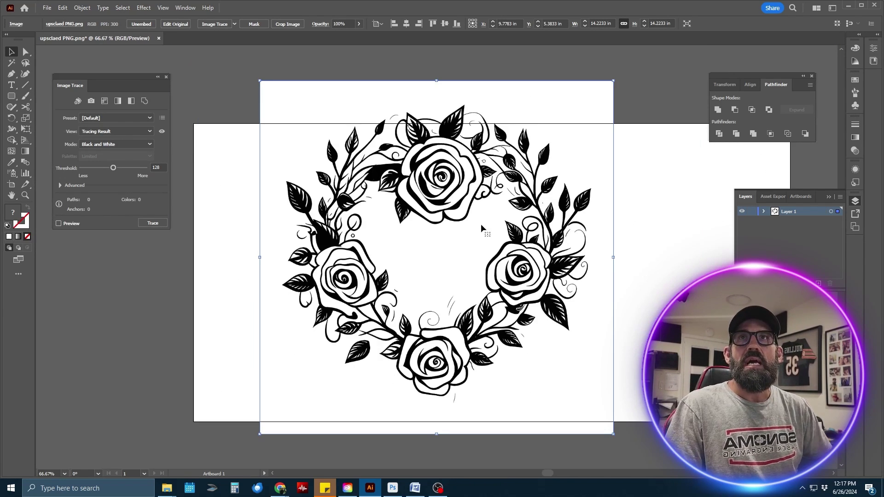
# Image Trace the wreath in black and white at threshold 165, then expand it to paths
pyautogui.click(217, 25)
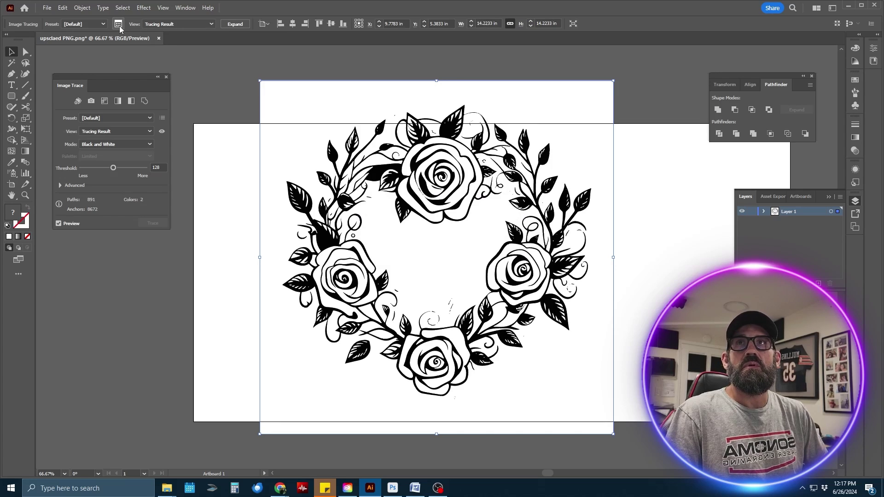
pyautogui.moveTo(113, 168); pyautogui.dragTo(118, 169)
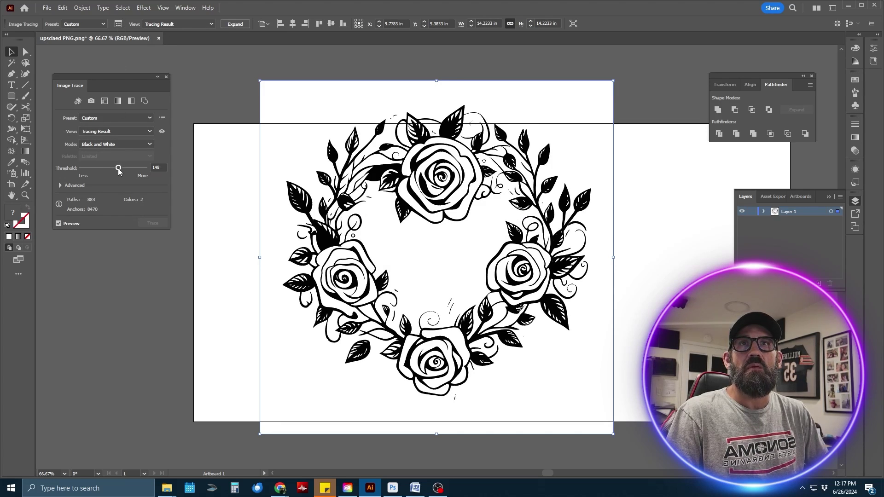
pyautogui.moveTo(118, 168); pyautogui.dragTo(123, 168)
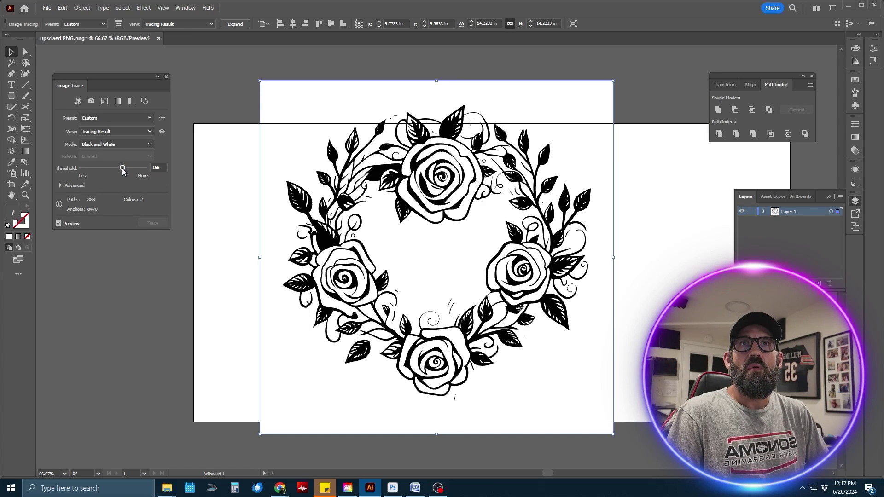
pyautogui.click(234, 24)
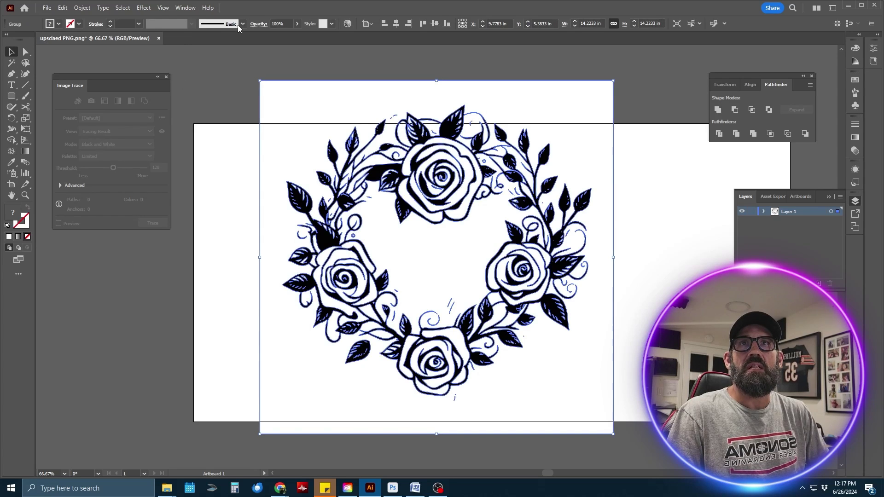
# Ungroup the expanded rose wreath trace
pyautogui.click(82, 8)
pyautogui.click(116, 78)
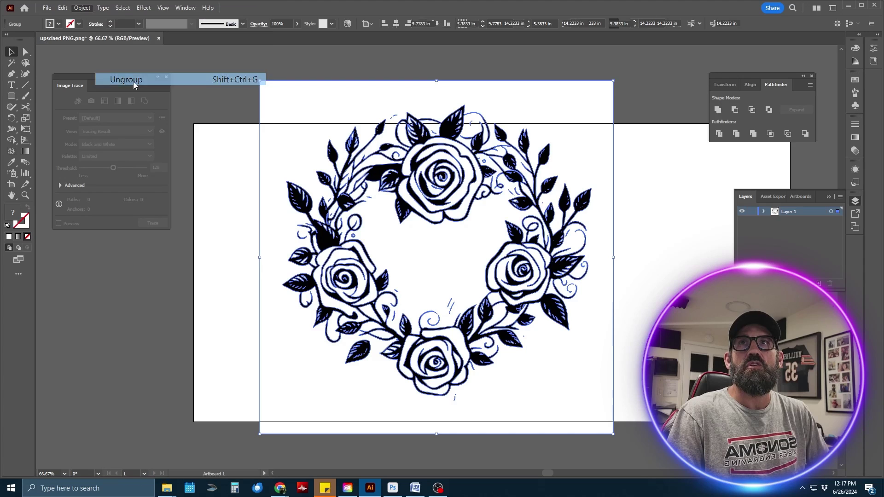
pyautogui.click(284, 110)
# Select all white-filled shapes via Select Same Fill Color and delete them
pyautogui.click(284, 109)
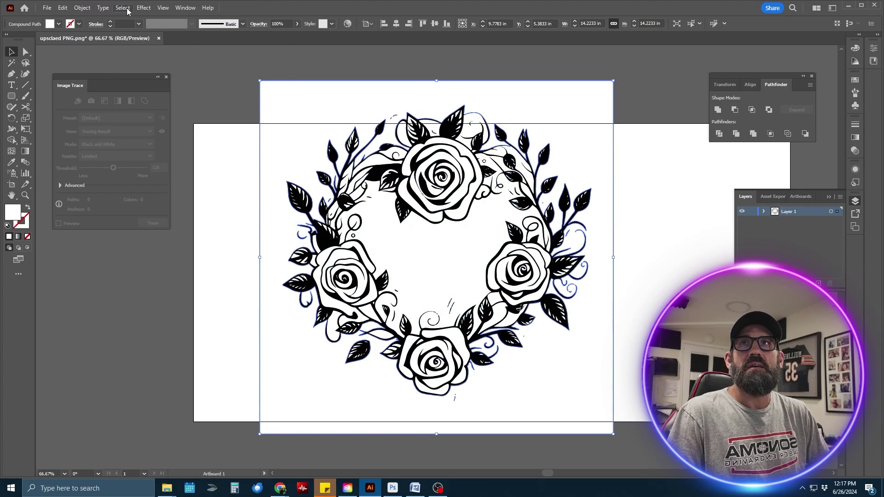
pyautogui.click(122, 8)
pyautogui.moveTo(185, 114)
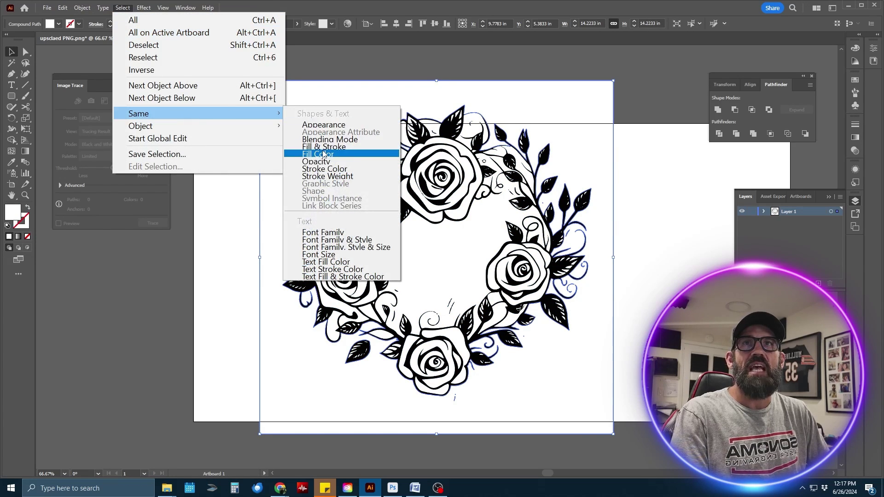
pyautogui.click(322, 154)
pyautogui.press('Delete')
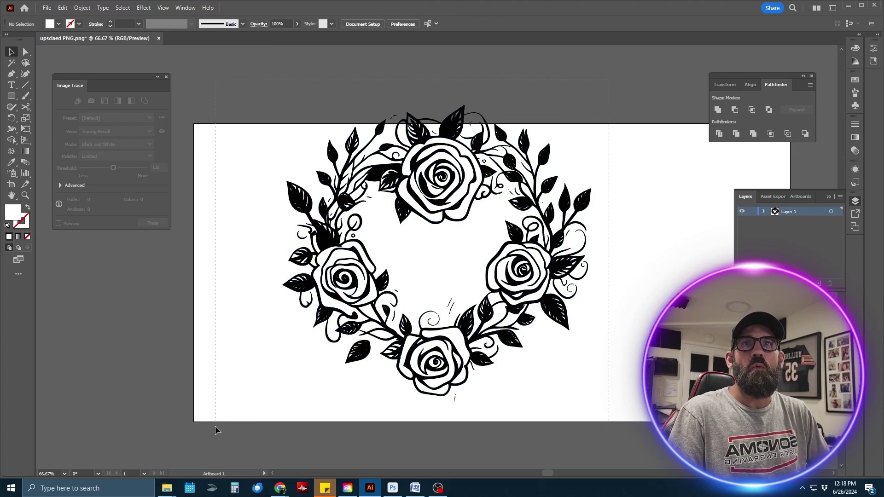
pyautogui.hotkey('ctrl', 'a')
pyautogui.click(341, 435)
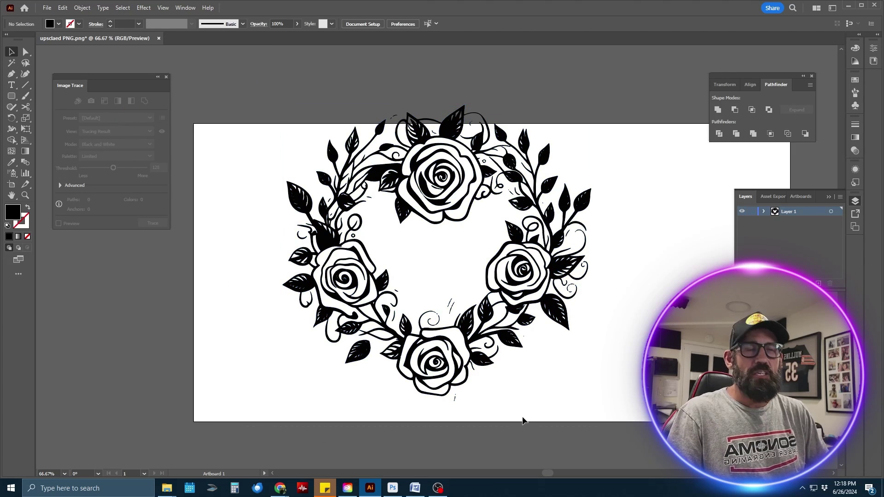
pyautogui.hotkey('ctrl', '=')
pyautogui.hotkey('ctrl', '=')
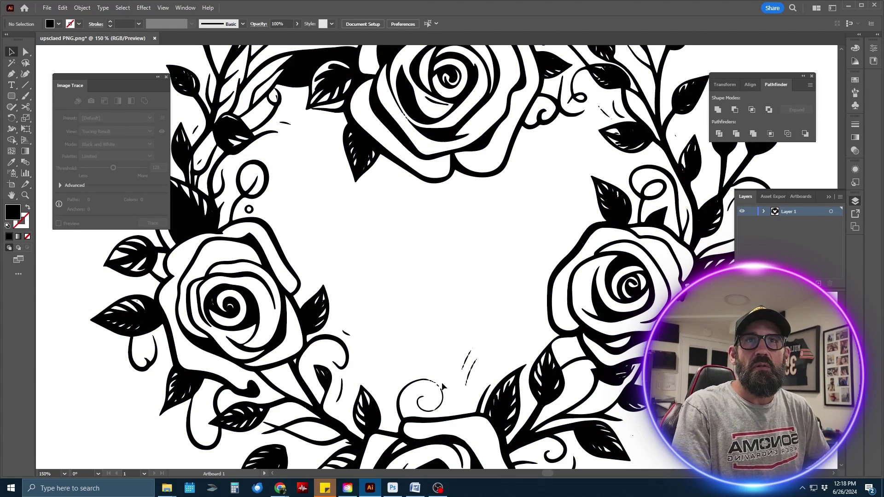
# Delete two small stray specks inside the rose wreath
pyautogui.moveTo(461, 389); pyautogui.dragTo(482, 341)
pyautogui.press('Delete')
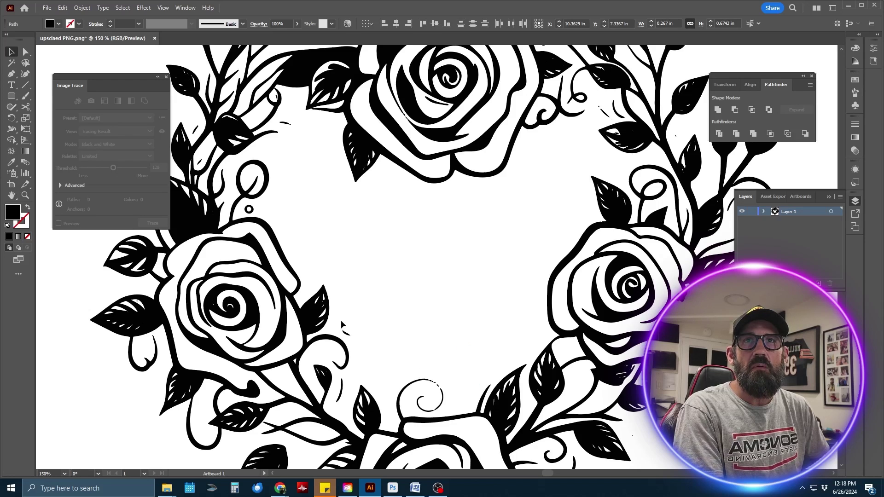
pyautogui.moveTo(355, 324); pyautogui.dragTo(343, 339)
pyautogui.press('Delete')
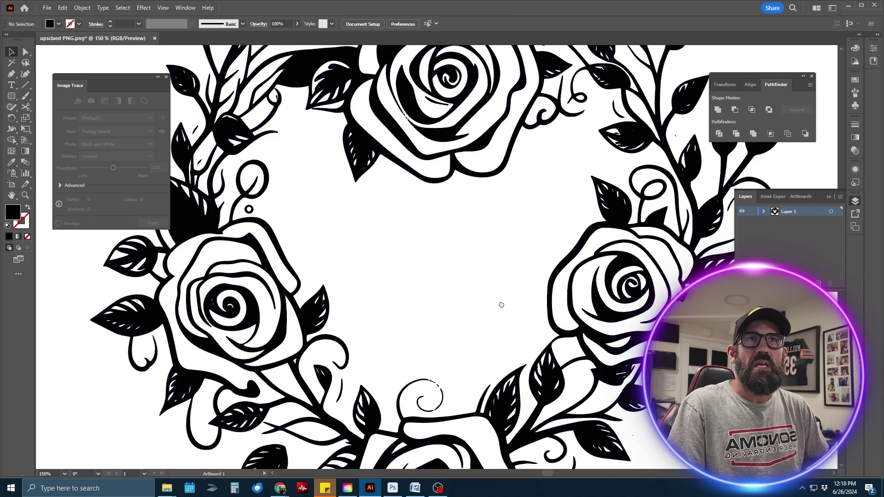
# Delete the stray marks near the bottom rose and above the top rose
pyautogui.moveTo(499, 302); pyautogui.dragTo(393, 330)
pyautogui.moveTo(372, 382); pyautogui.dragTo(372, 382)
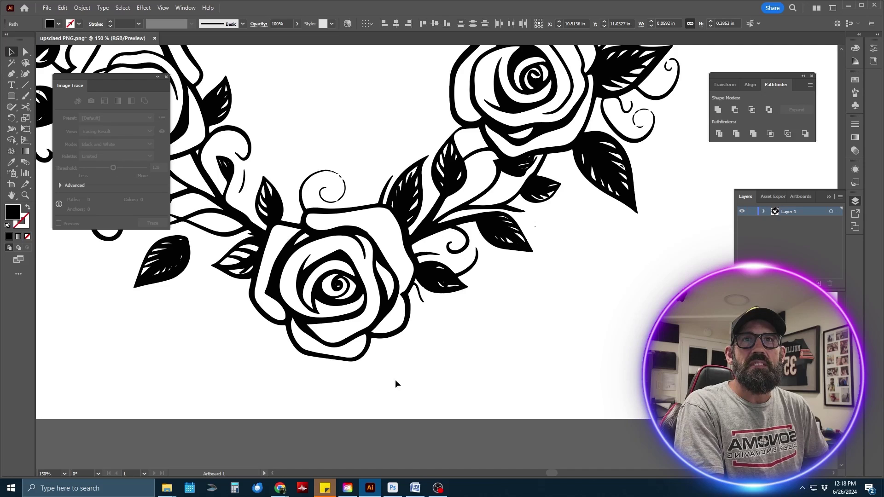
pyautogui.press('Delete')
pyautogui.moveTo(455, 258); pyautogui.dragTo(476, 305)
pyautogui.scroll(5, 476, 306)
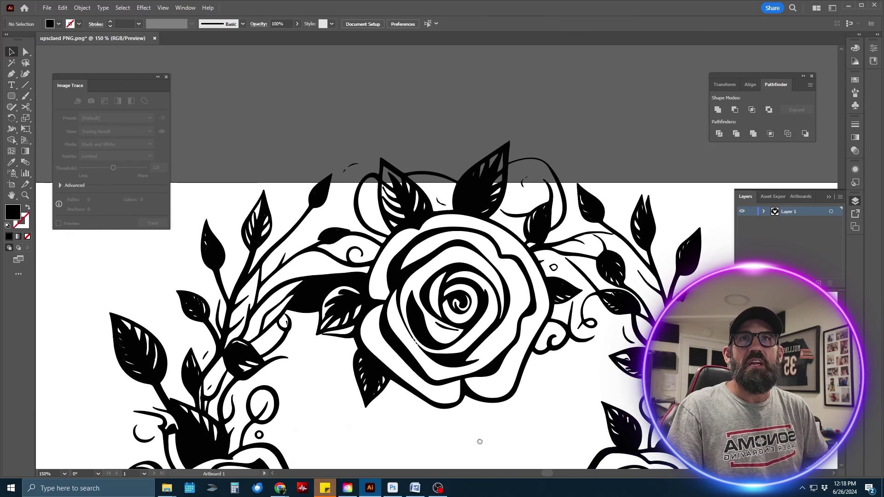
pyautogui.moveTo(338, 184); pyautogui.dragTo(338, 183)
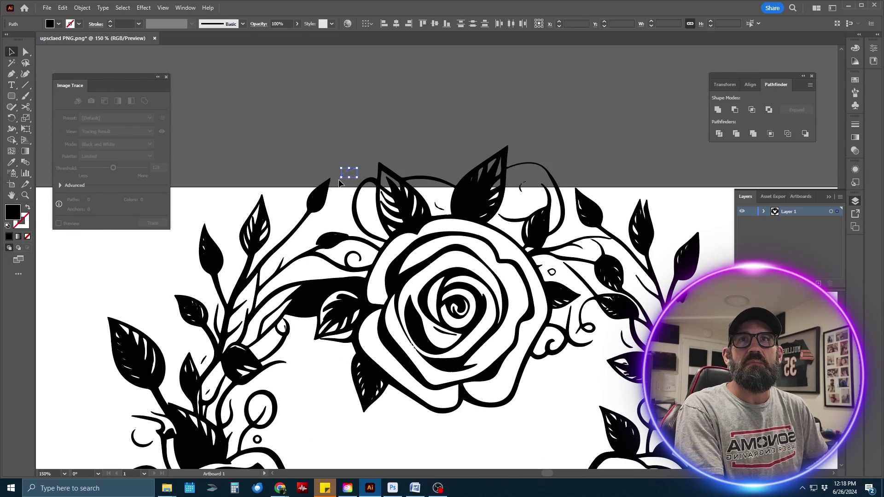
pyautogui.press('Delete')
pyautogui.hotkey('ctrl', '-')
pyautogui.hotkey('ctrl', '-')
pyautogui.hotkey('ctrl', '-')
pyautogui.hotkey('ctrl', '-')
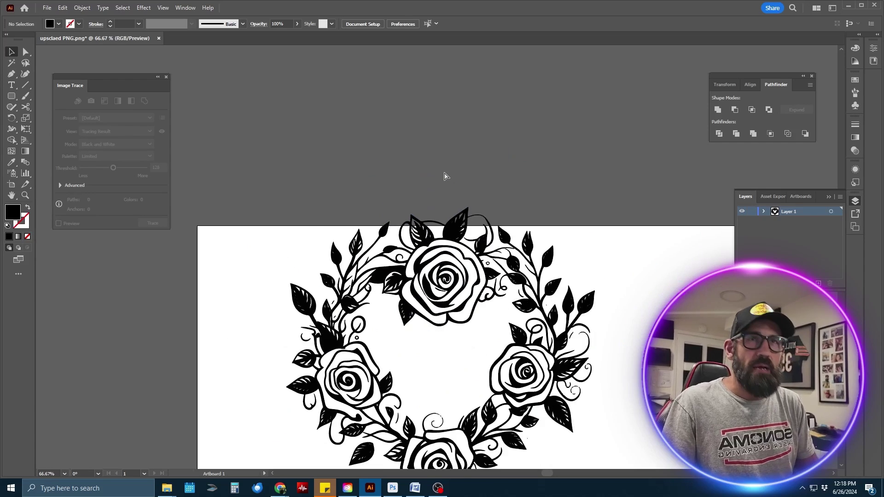
# Group the wreath pieces and scale the group to about 8.97 x 8.48 in on the artboard
pyautogui.moveTo(530, 212); pyautogui.dragTo(290, 454)
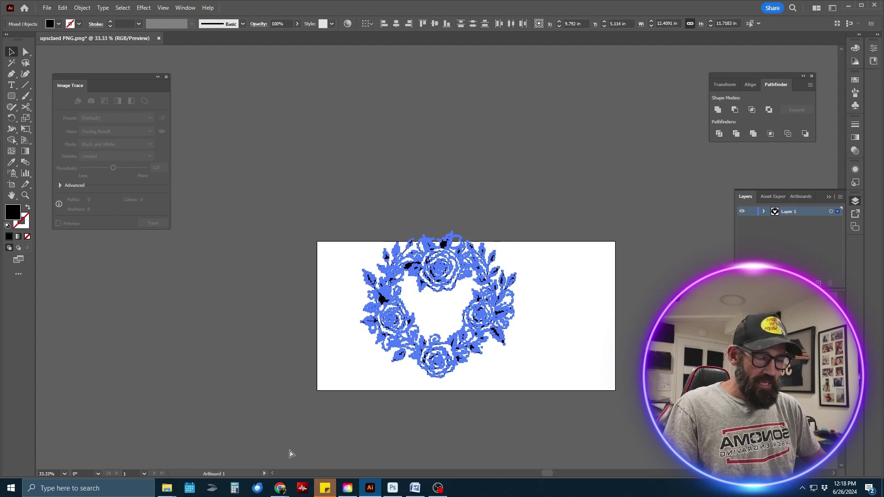
pyautogui.hotkey('ctrl', 'g')
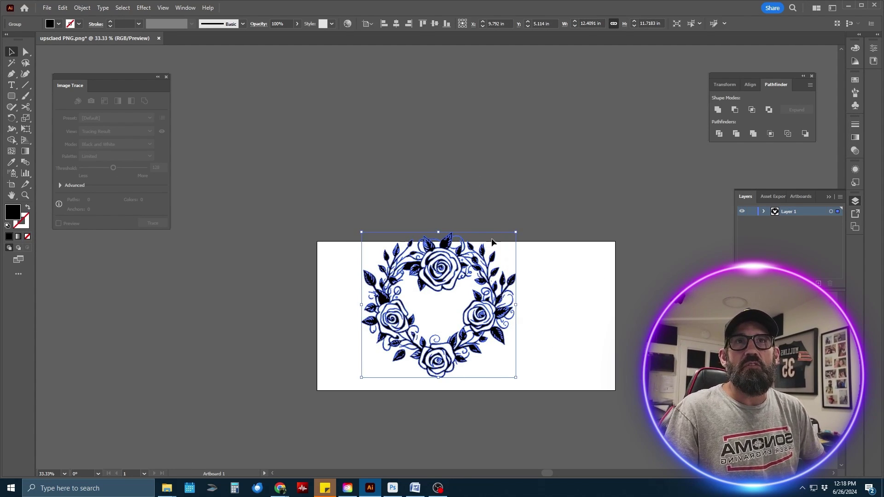
pyautogui.moveTo(516, 232); pyautogui.dragTo(453, 284)
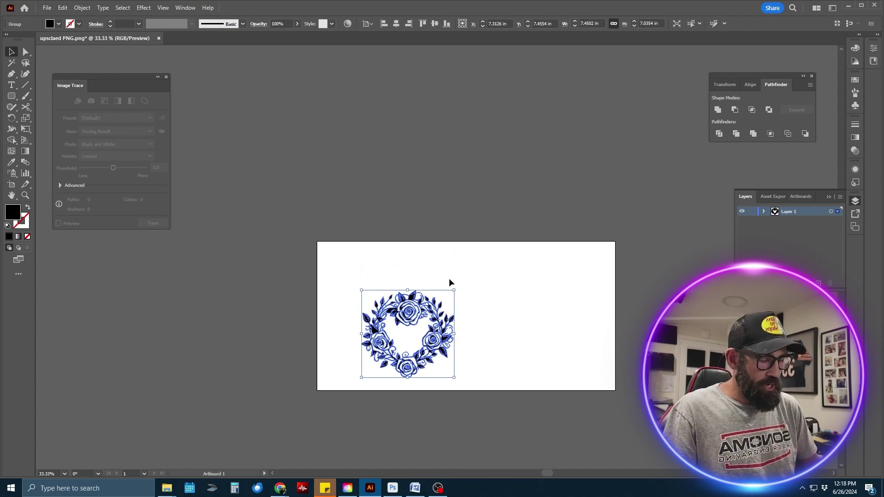
pyautogui.hotkey('ctrl', '+')
pyautogui.hotkey('ctrl', '+')
pyautogui.hotkey('ctrl', '+')
pyautogui.hotkey('ctrl', '+')
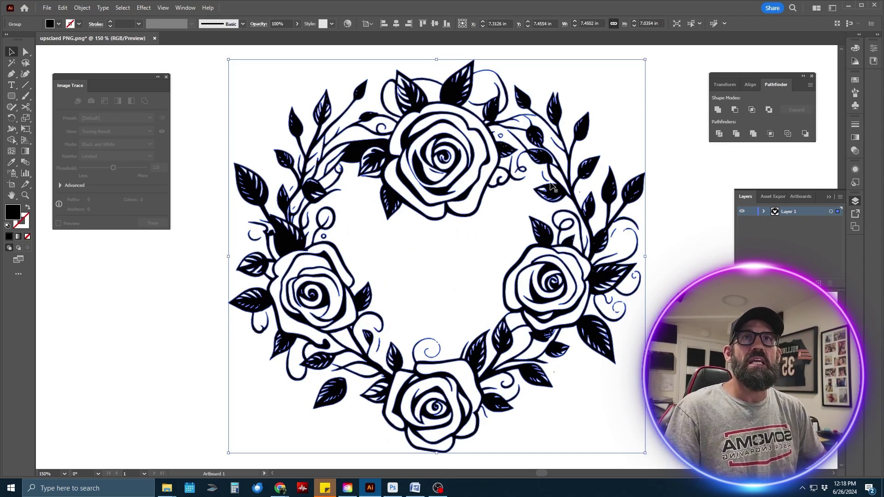
pyautogui.moveTo(549, 184); pyautogui.dragTo(517, 172)
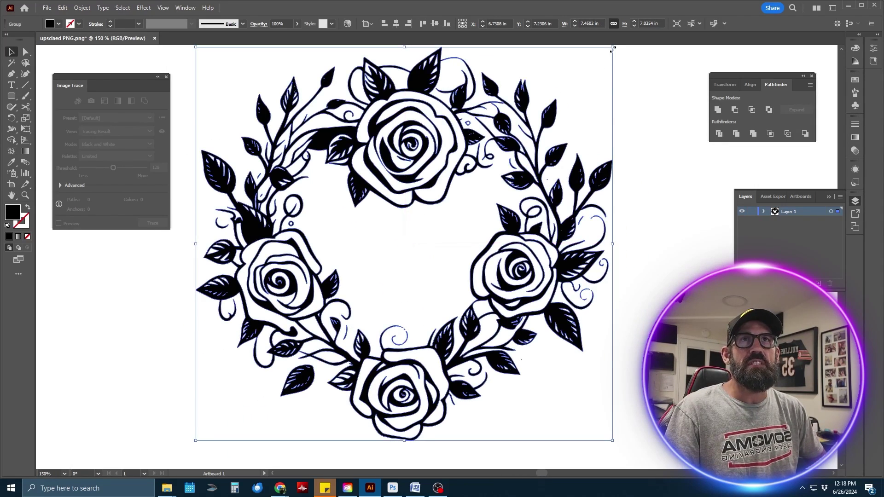
pyautogui.moveTo(612, 47); pyautogui.dragTo(497, 156)
pyautogui.moveTo(469, 230); pyautogui.dragTo(514, 162)
pyautogui.hotkey('ctrl', '-')
pyautogui.hotkey('ctrl', '-')
pyautogui.hotkey('ctrl', '-')
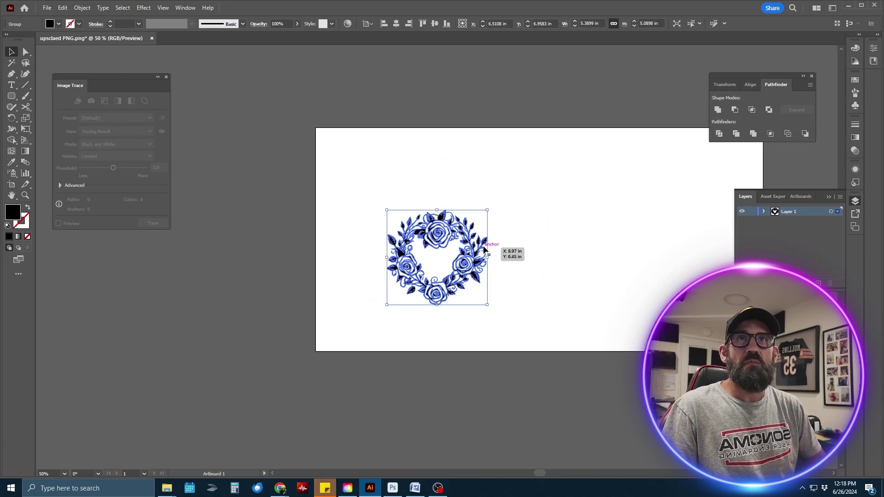
pyautogui.moveTo(537, 244); pyautogui.dragTo(503, 251)
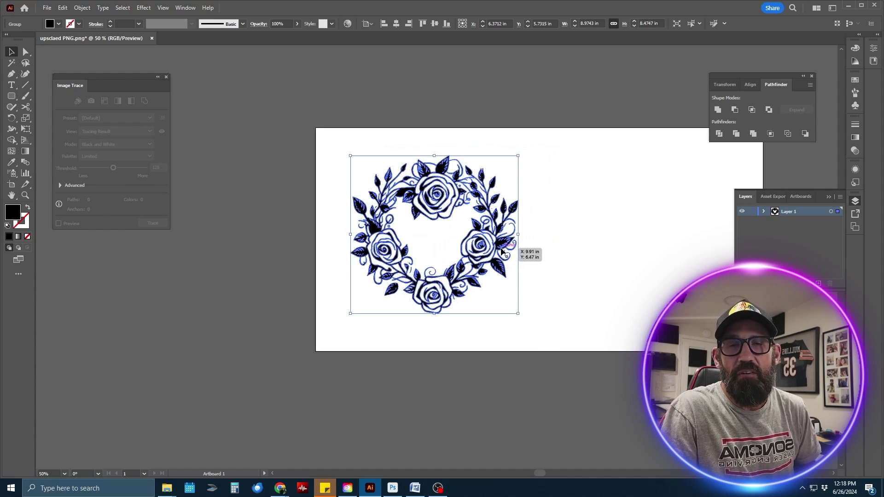